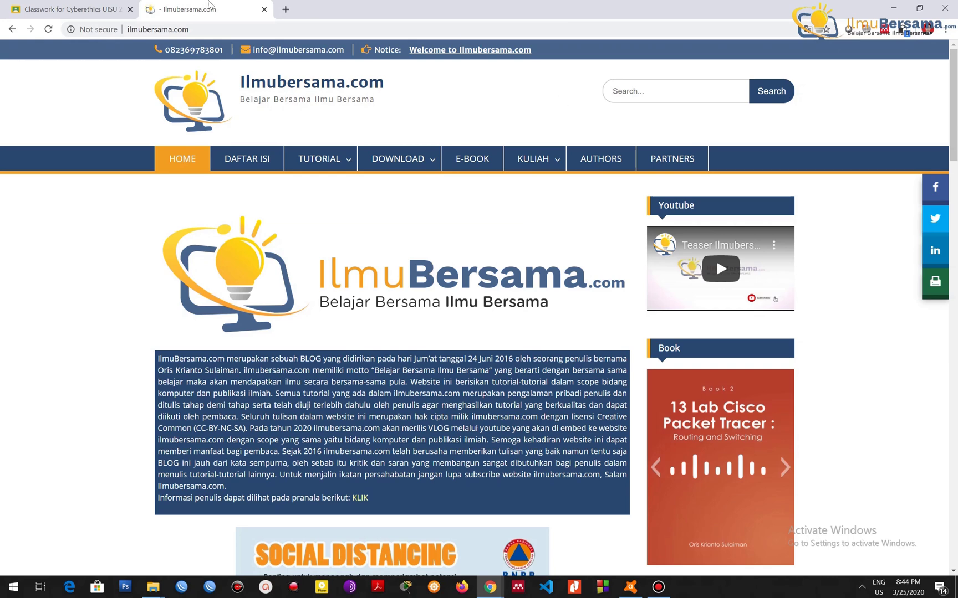
# - Start a new material post in the classwork of the Cyberethics class in Google Classroom
pyautogui.click(46, 4)
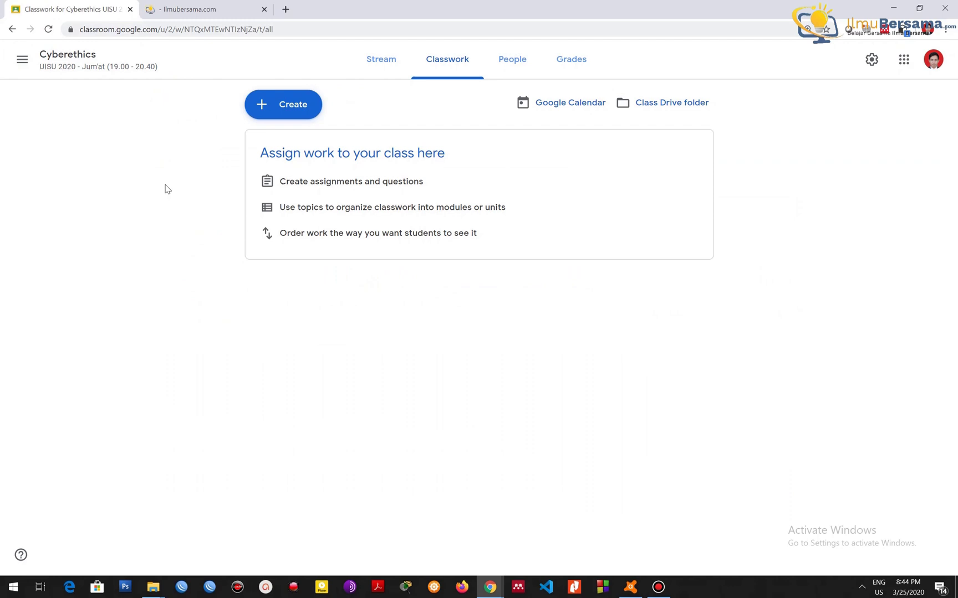
pyautogui.click(277, 111)
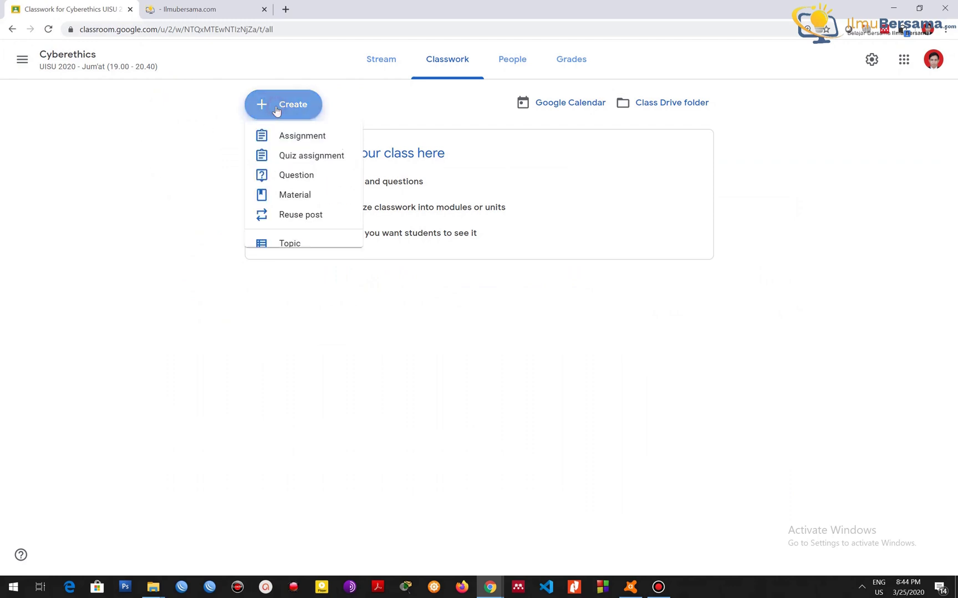
pyautogui.click(306, 204)
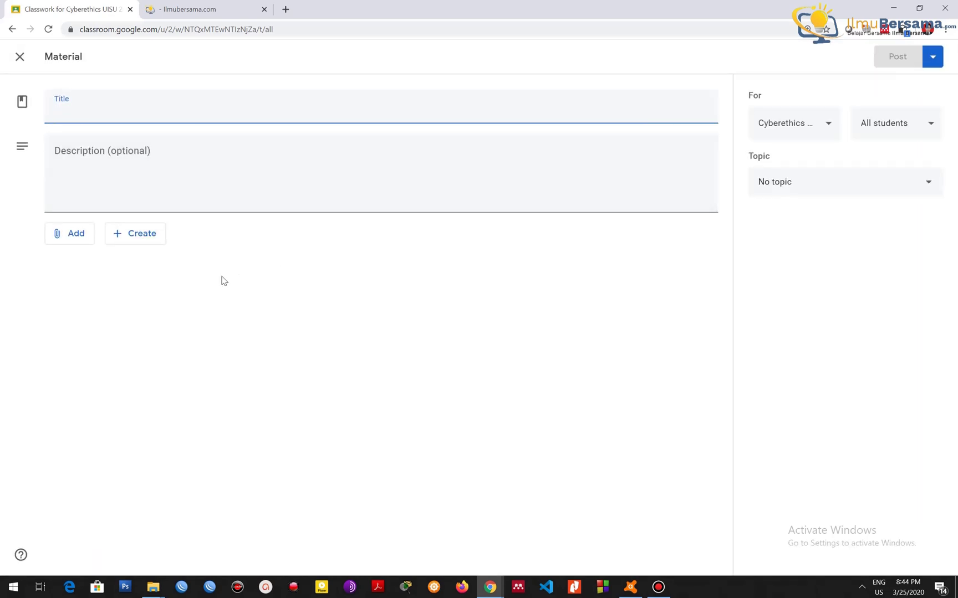
# - Attach the Drive file "Pertemuan 2 - Data dan Ekspresi.pptx" from the folder "PEMOGRAMAN BERORIENTASI OBJEK (PBO) - JAVA" in My Drive
pyautogui.click(67, 240)
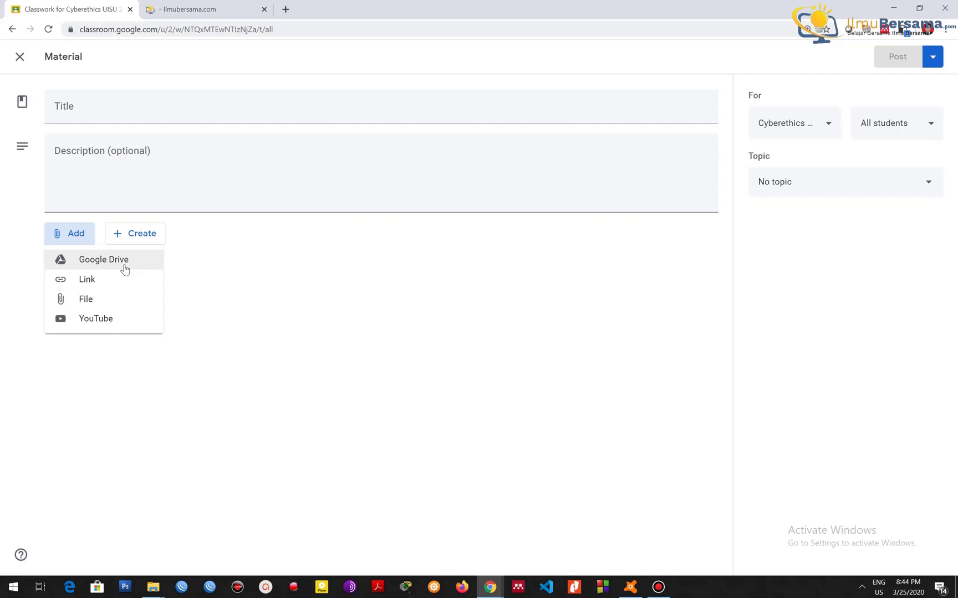
pyautogui.click(114, 269)
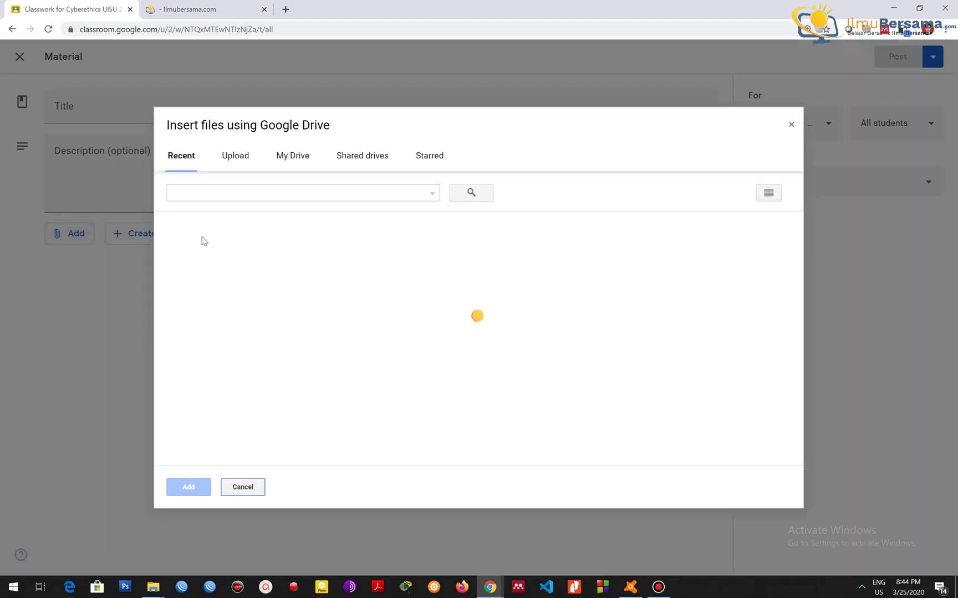
pyautogui.click(298, 160)
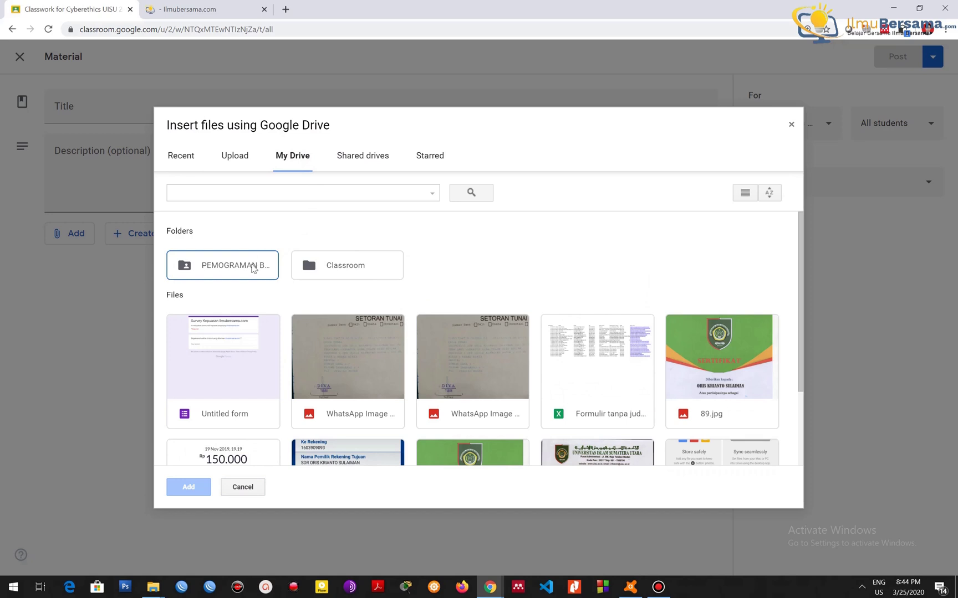
pyautogui.doubleClick(252, 266)
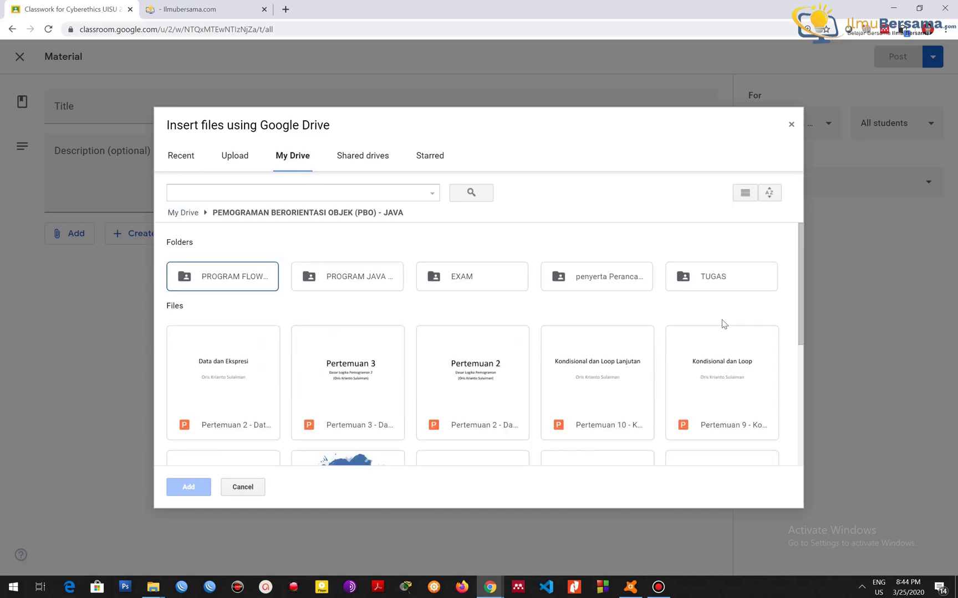
pyautogui.moveTo(800, 331)
pyautogui.mouseDown()
pyautogui.moveTo(795, 415)
pyautogui.moveTo(794, 313)
pyautogui.mouseUp()
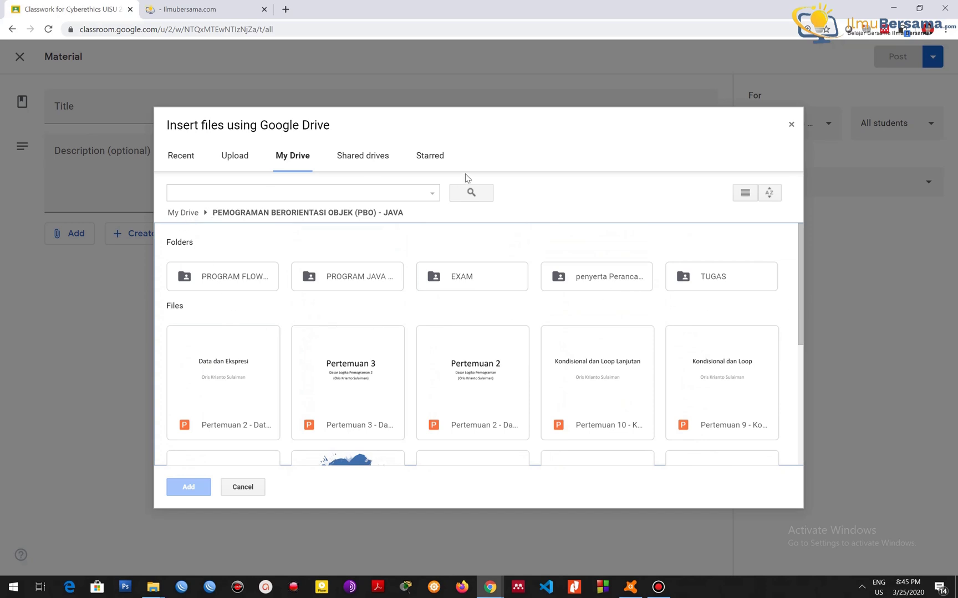
pyautogui.click(251, 391)
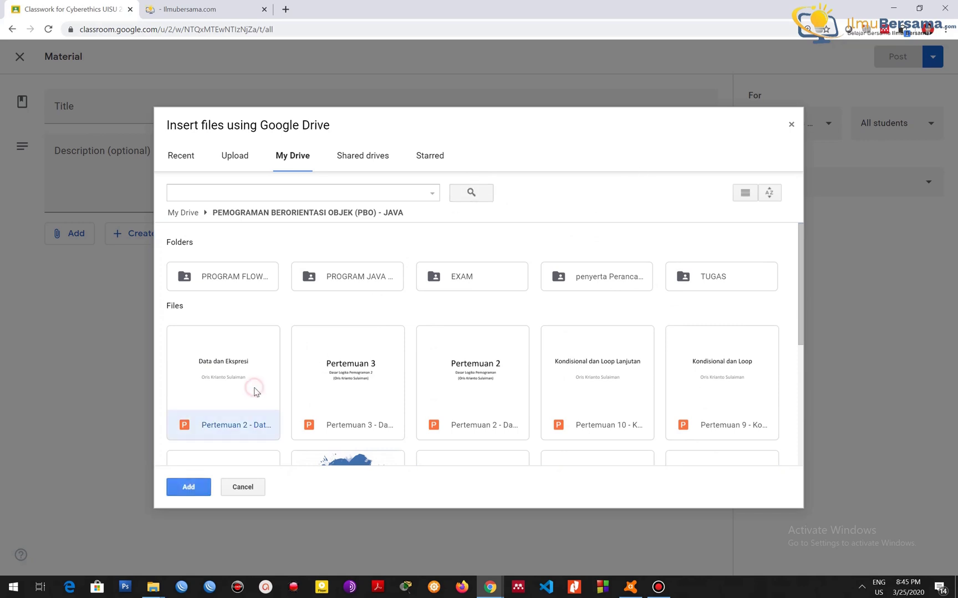
pyautogui.click(194, 491)
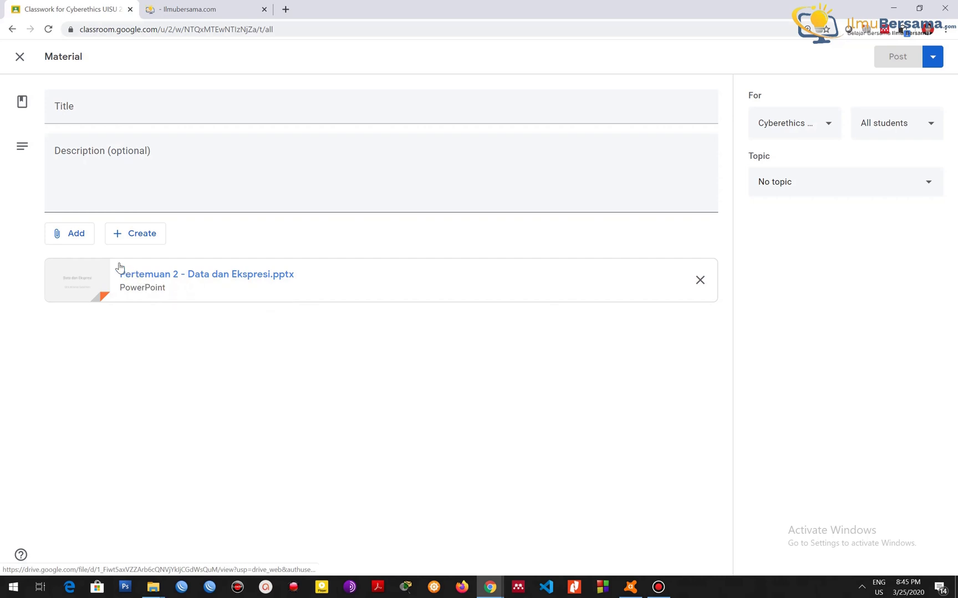
# - Start adding a link to the material and open the cPanel tutorial page on the Ilmubersama.com site
pyautogui.click(82, 241)
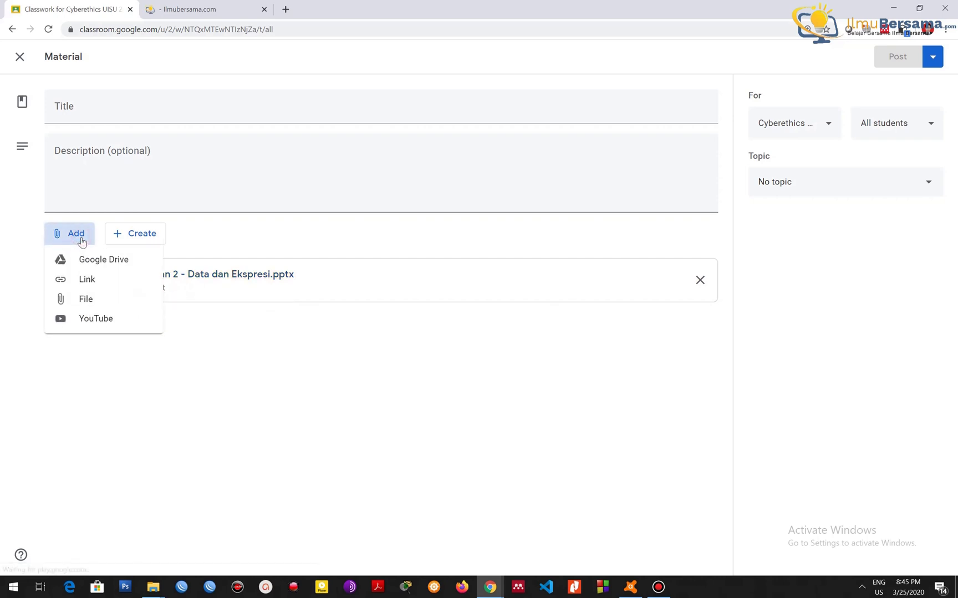
pyautogui.click(96, 282)
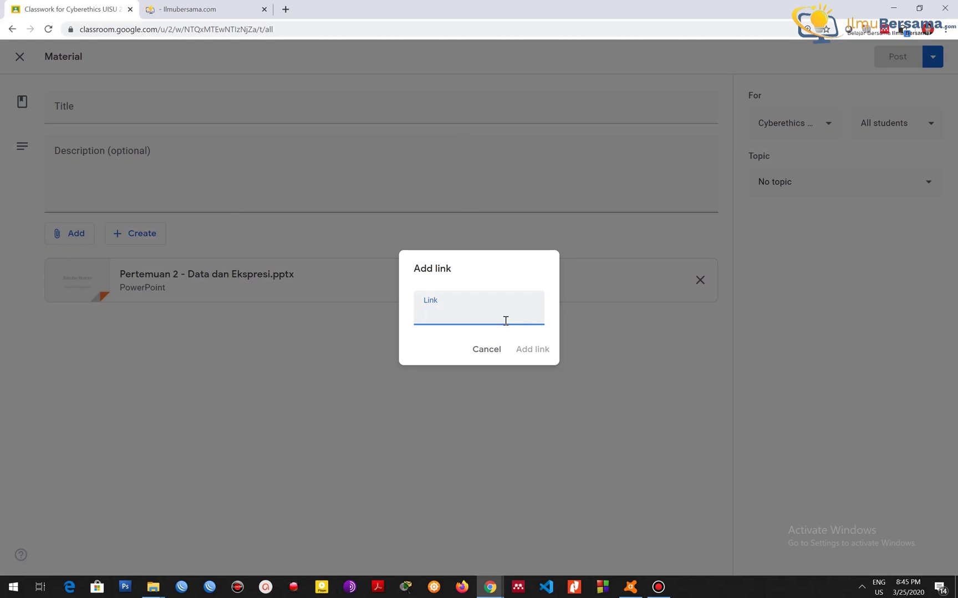
pyautogui.click(237, 8)
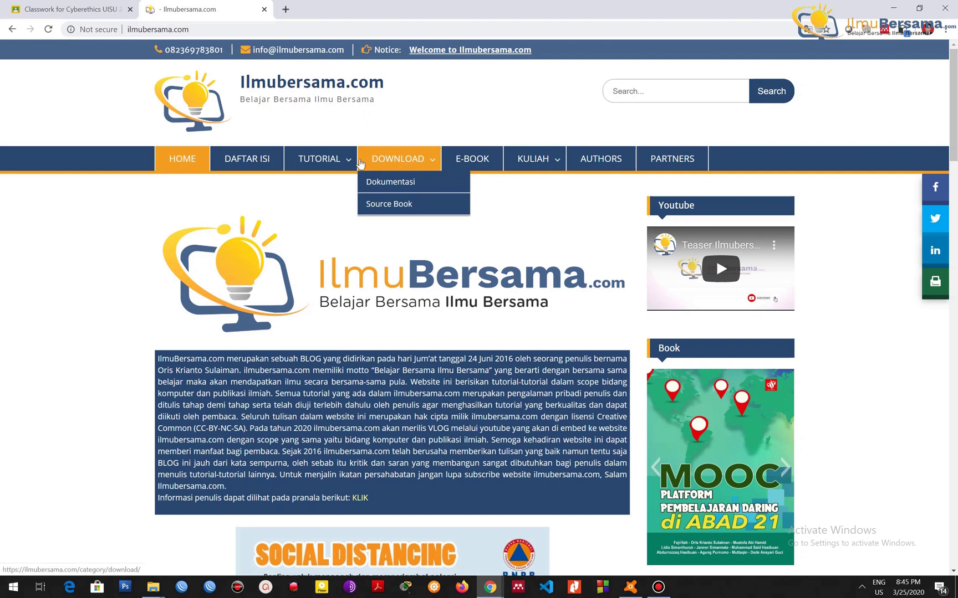
pyautogui.moveTo(318, 159)
pyautogui.moveTo(339, 184)
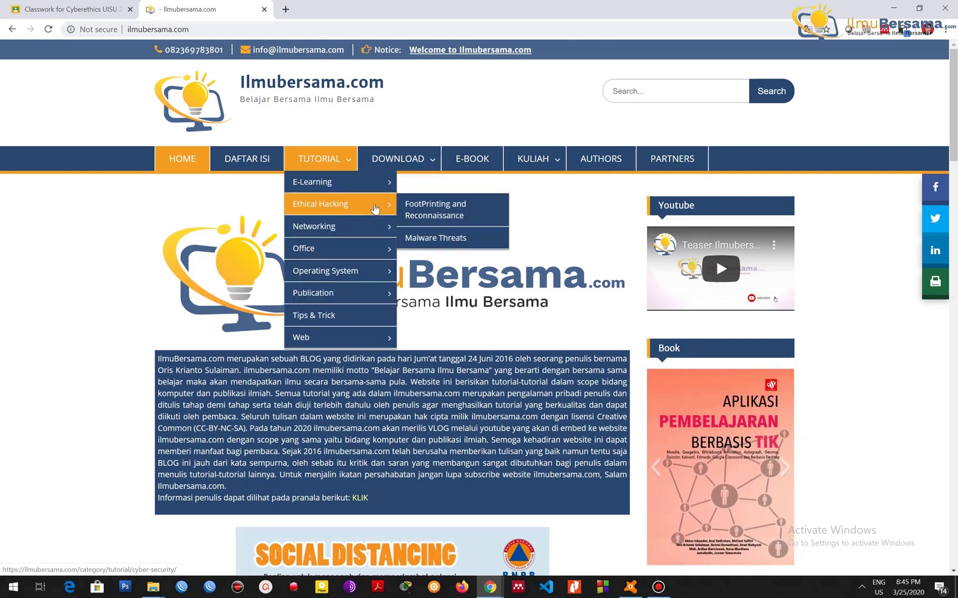
pyautogui.moveTo(367, 232)
pyautogui.click(410, 228)
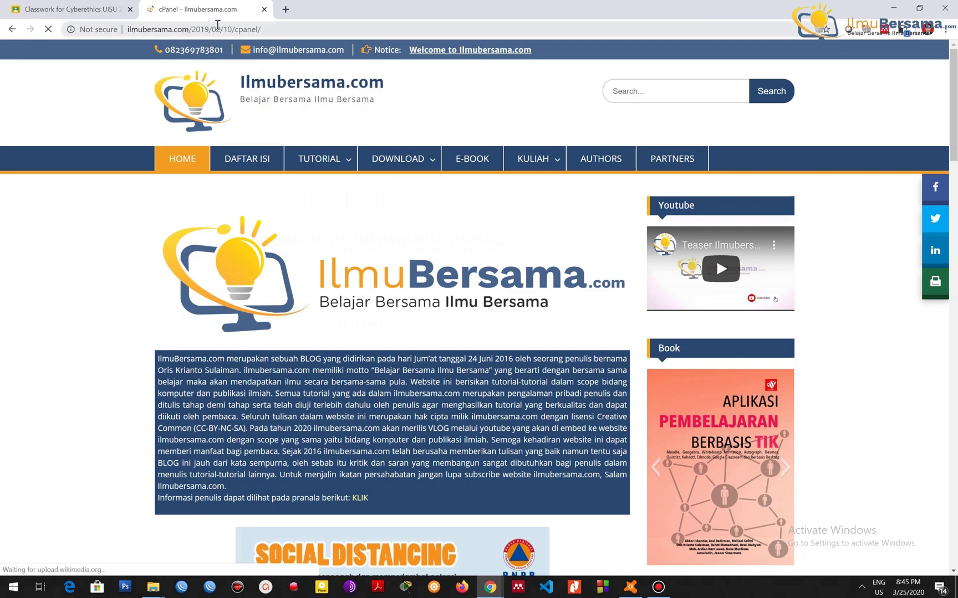
# - Copy the cPanel page's address, ilmubersama.com/2019/02/10/cpanel/, and attach it to the Classroom material as a link
pyautogui.click(183, 29)
pyautogui.hotkey('ctrl', 'c')
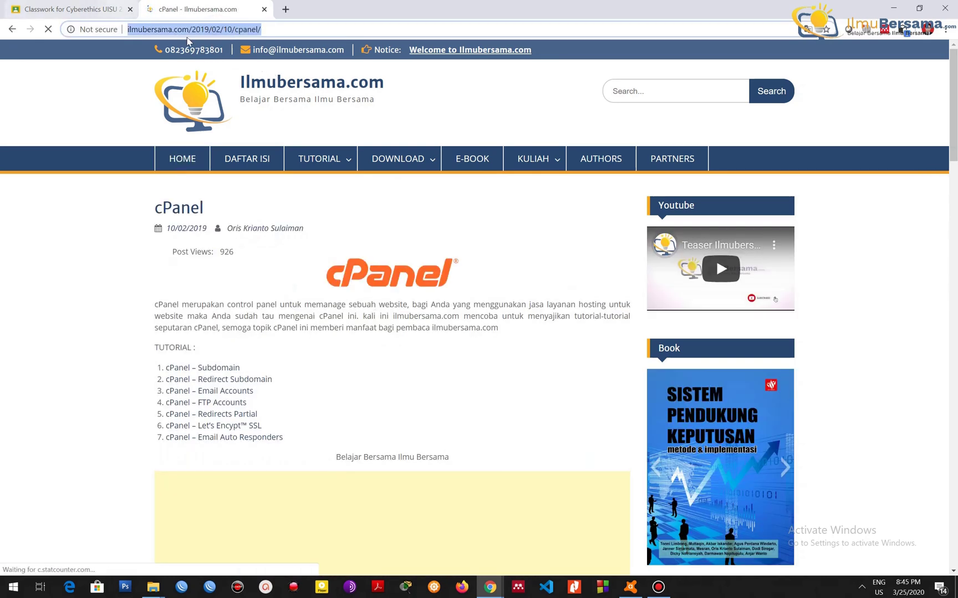
pyautogui.click(78, 6)
pyautogui.hotkey('ctrl', 'v')
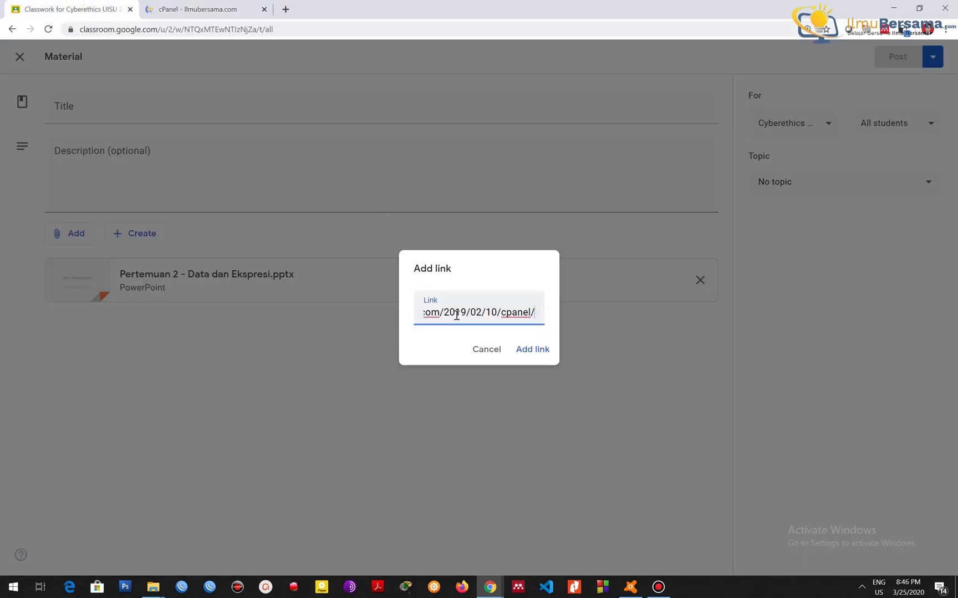
pyautogui.click(535, 350)
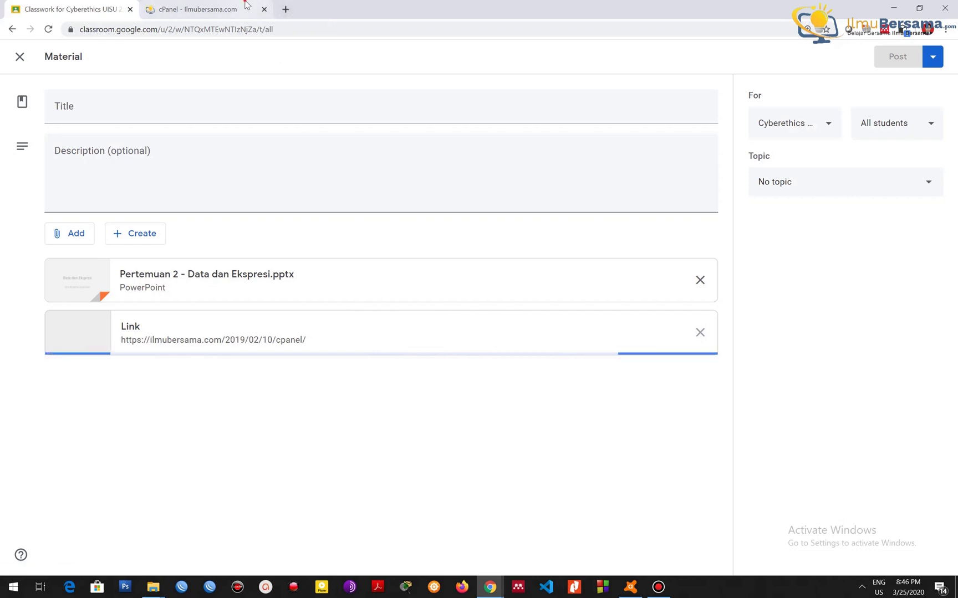
# - Search Google for "download apache" in a new browser tab and open the Apache HTTP Server Project download page
pyautogui.click(286, 9)
pyautogui.write('download apa')
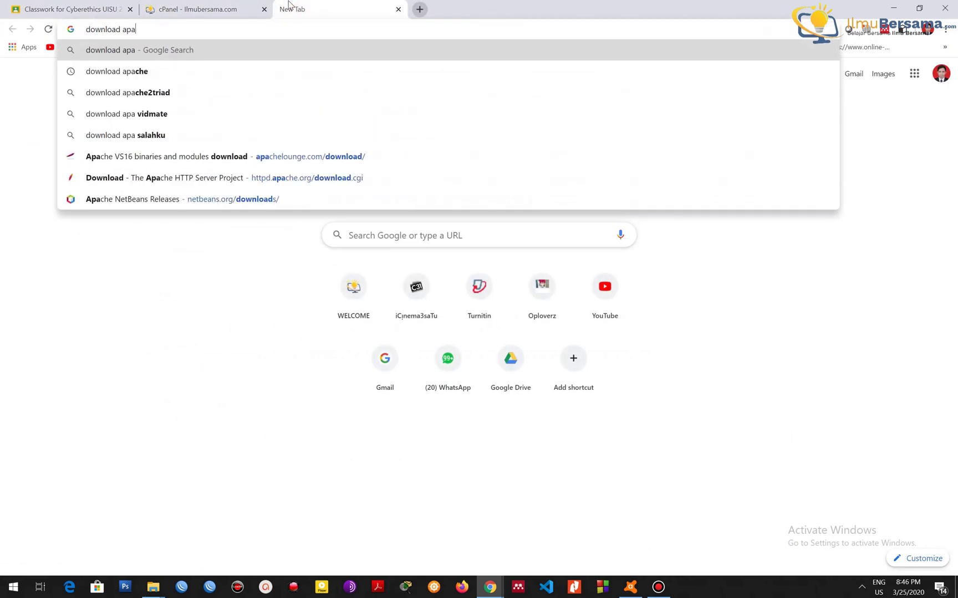
pyautogui.press('Down')
pyautogui.press('Return')
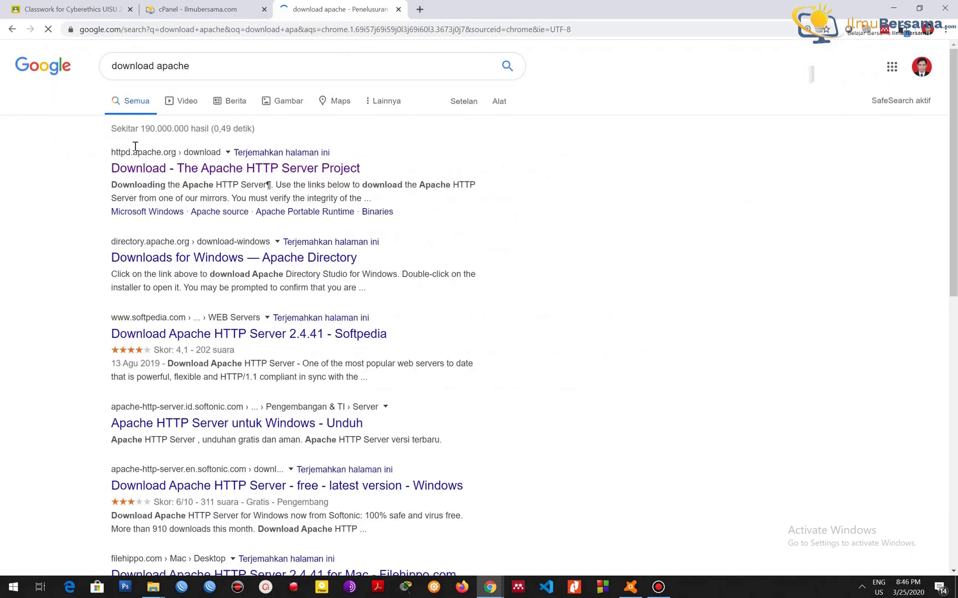
pyautogui.click(148, 173)
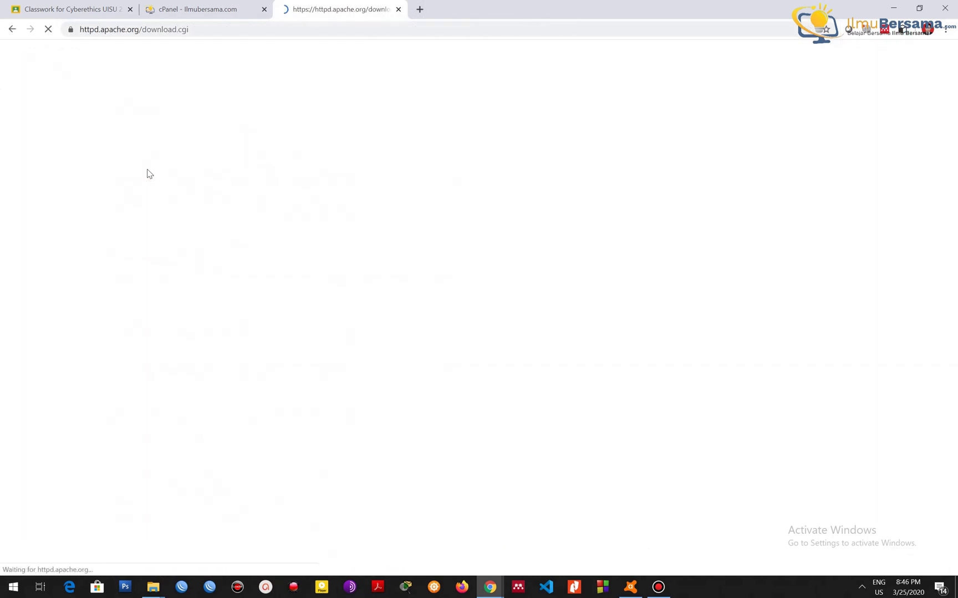
# - Copy the Apache download page's address, httpd.apache.org/download.cgi, and attach it to the Classroom material as a link
pyautogui.click(195, 29)
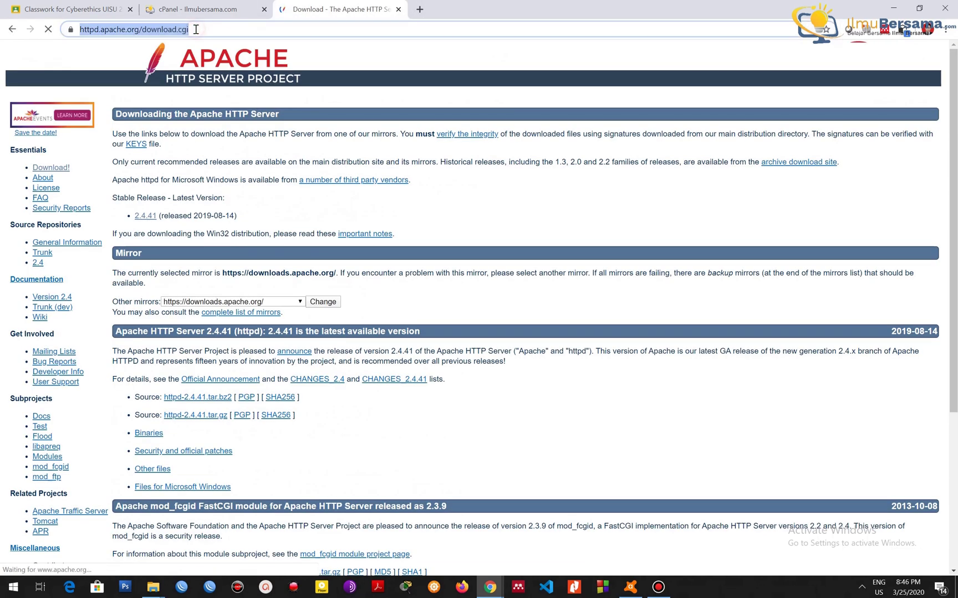
pyautogui.click(113, 6)
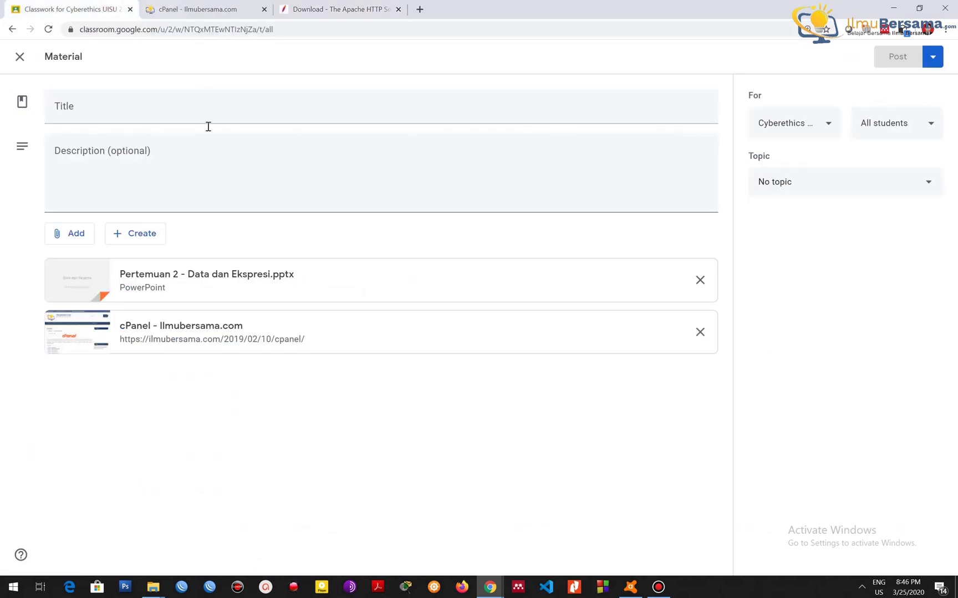
pyautogui.click(75, 242)
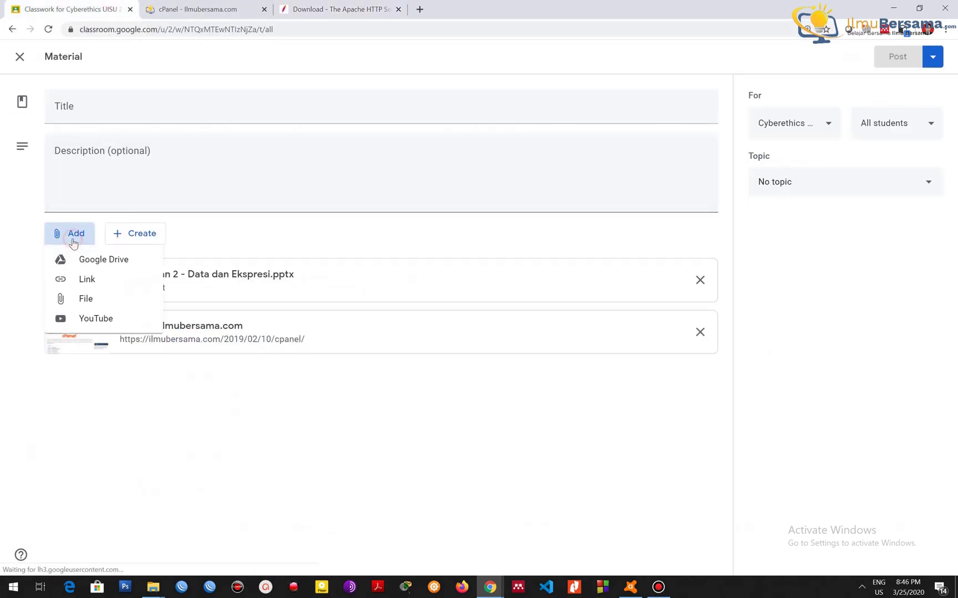
pyautogui.click(88, 279)
pyautogui.hotkey('ctrl', 'v')
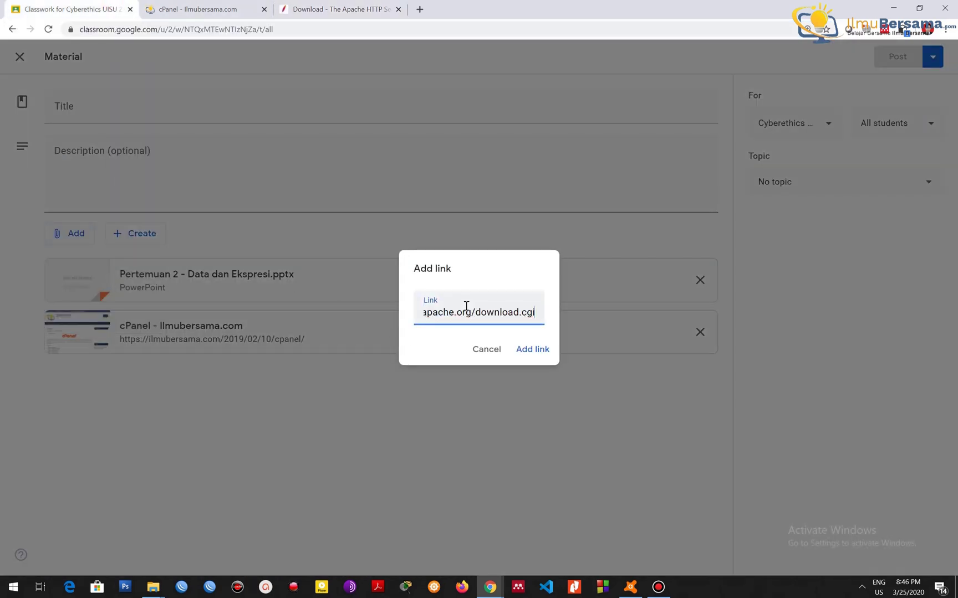
pyautogui.click(530, 350)
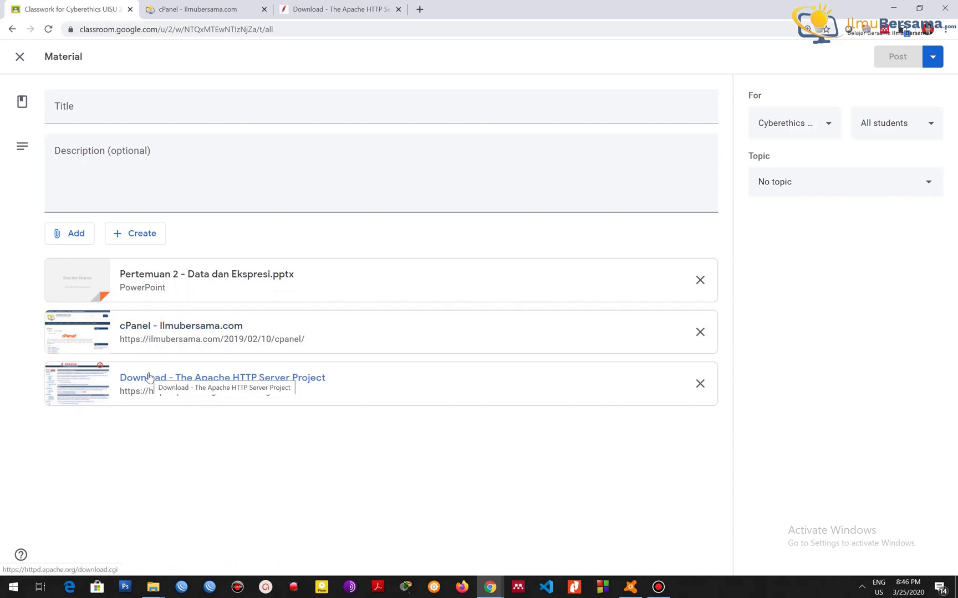
# - Show the material's attachment options, and return to the browser tab with the Apache download page
pyautogui.click(77, 240)
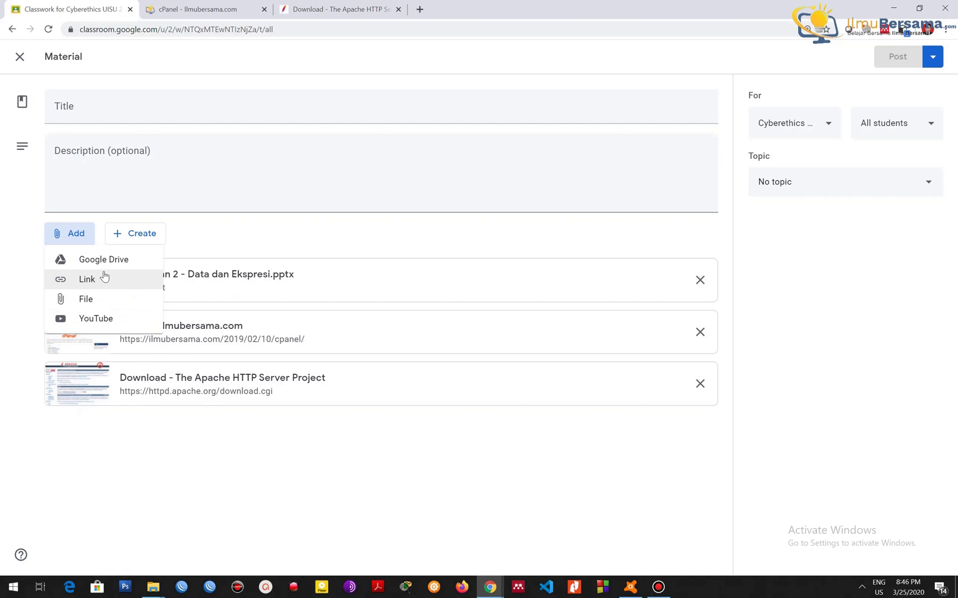
pyautogui.click(348, 9)
pyautogui.write('bahan')
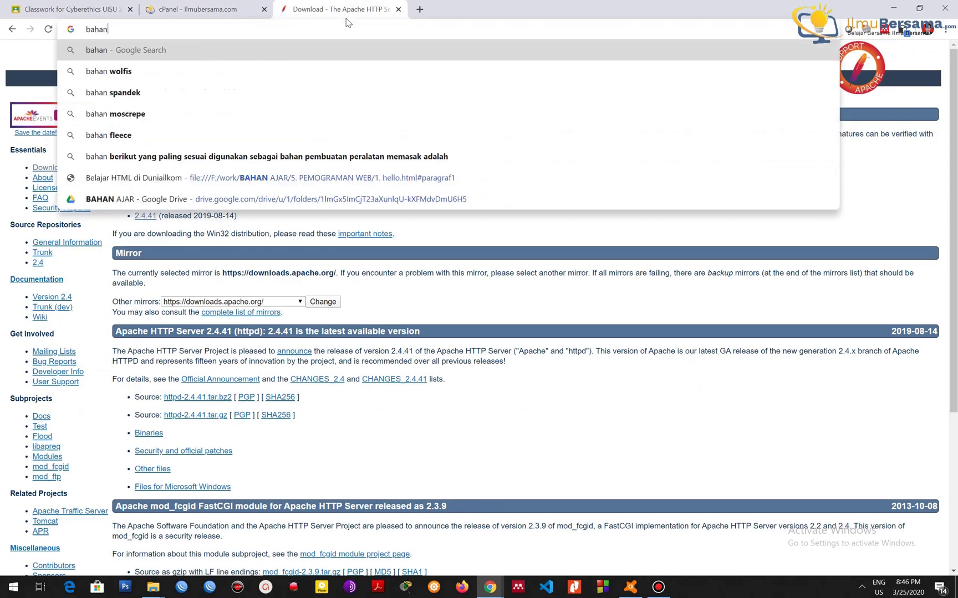
pyautogui.press('BackSpace')
pyautogui.press('BackSpace')
pyautogui.press('BackSpace')
pyautogui.press('BackSpace')
pyautogui.press('BackSpace')
# - Open Google Drive in place of the Apache page and switch it to the account at unimed.ac.id
pyautogui.write('google dri')
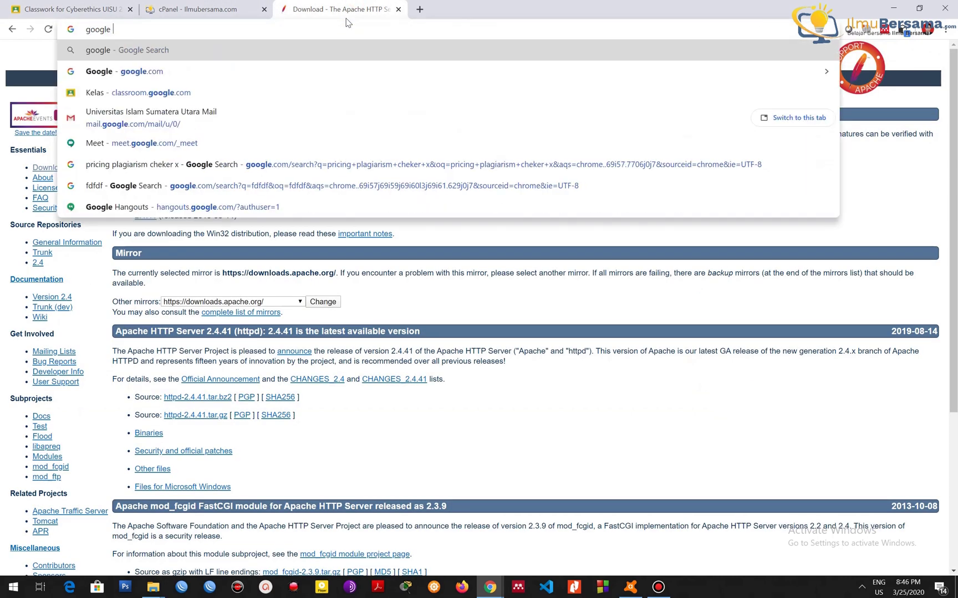
pyautogui.press('Down')
pyautogui.press('Down')
pyautogui.press('Down')
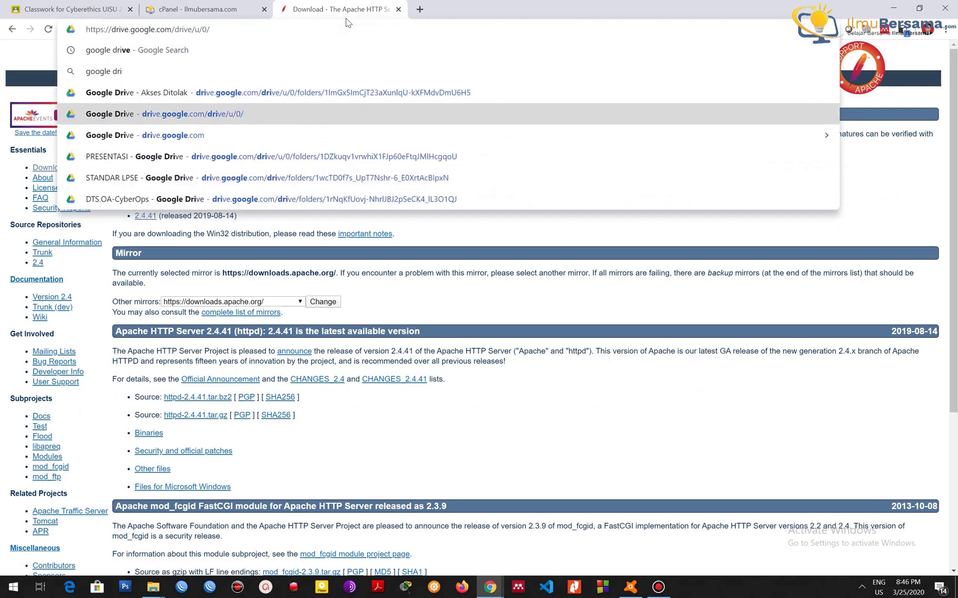
pyautogui.press('Return')
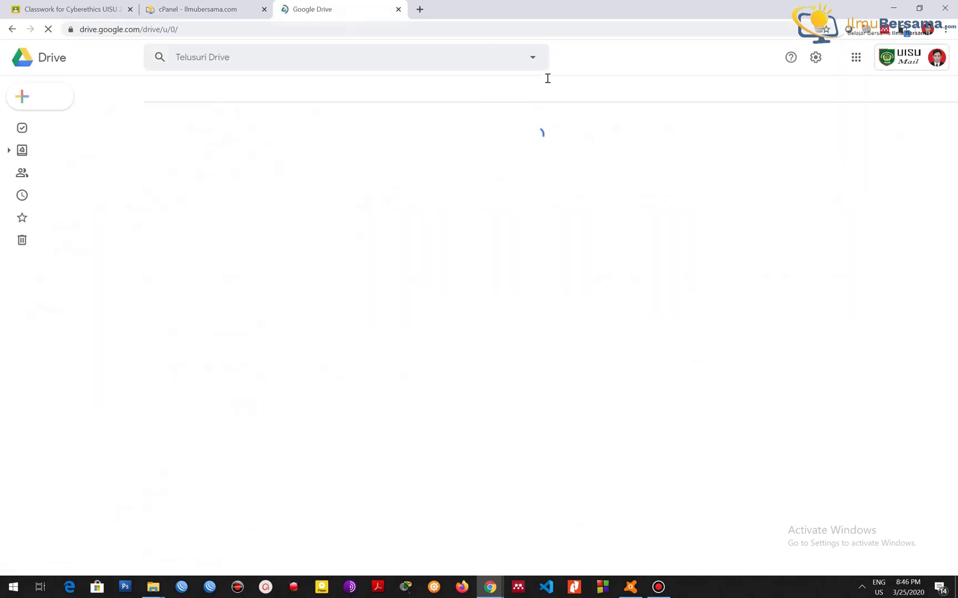
pyautogui.click(905, 65)
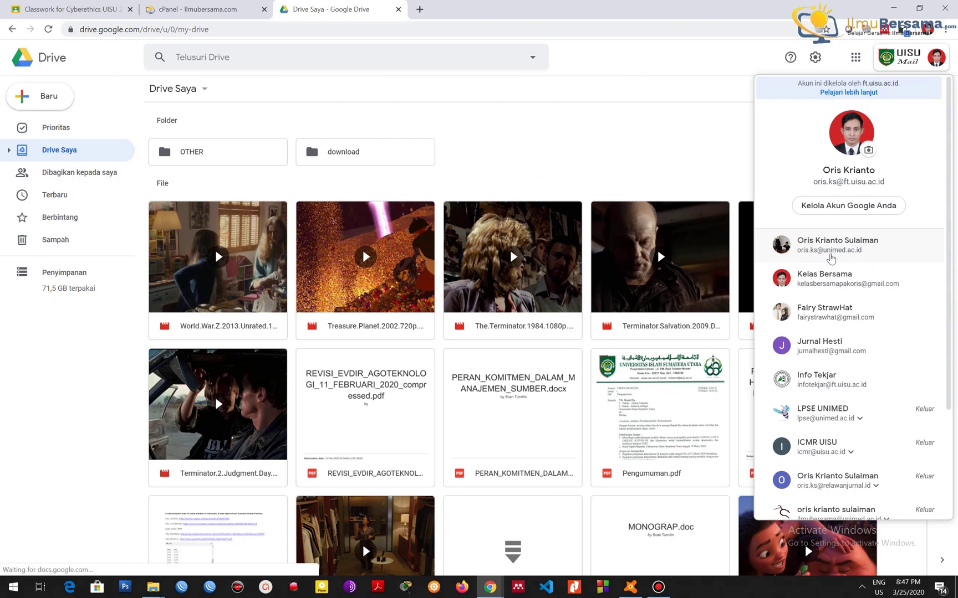
pyautogui.click(825, 256)
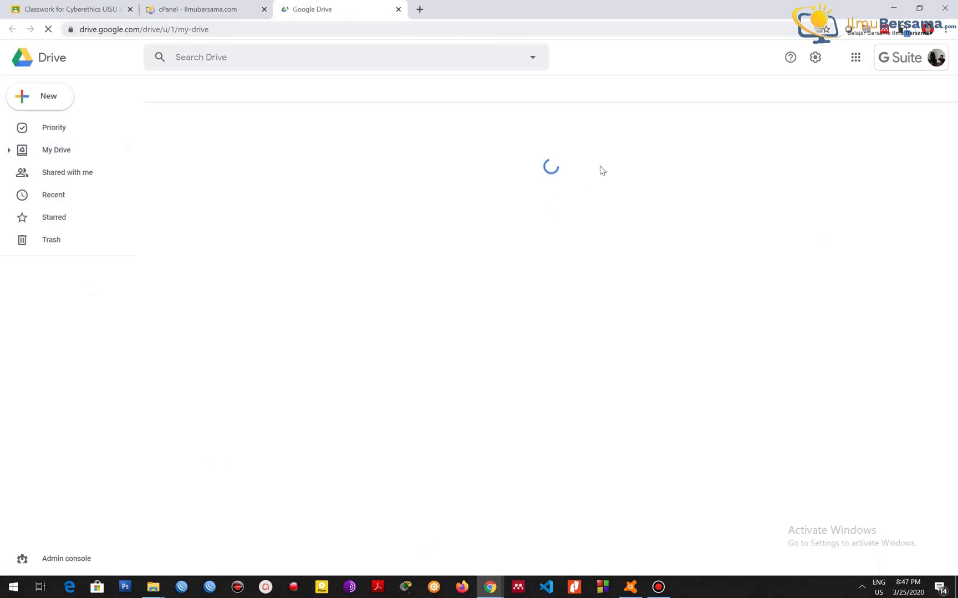
# - Return to the Classroom material draft and check which Google account the browser profile uses
pyautogui.click(72, 9)
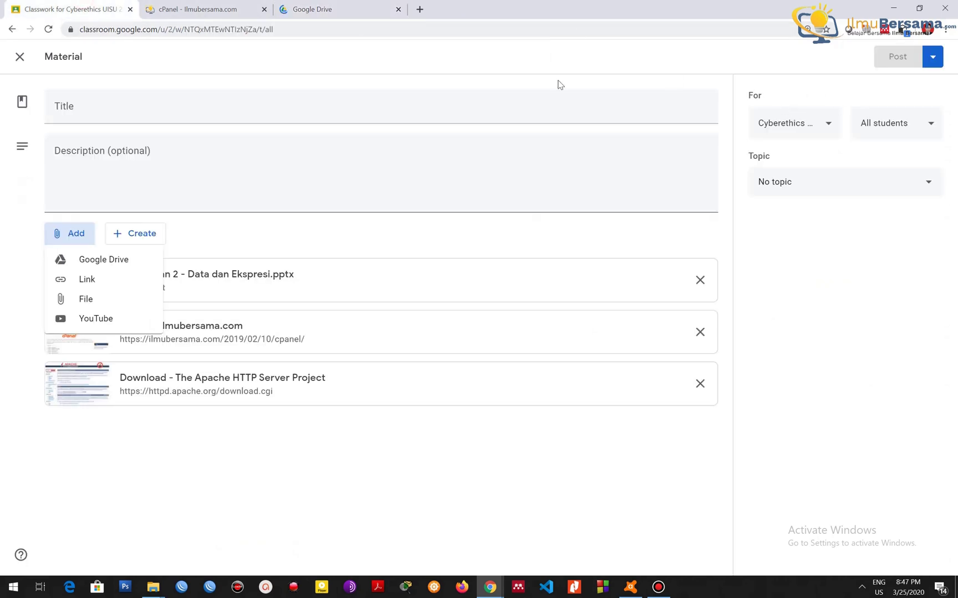
pyautogui.click(932, 31)
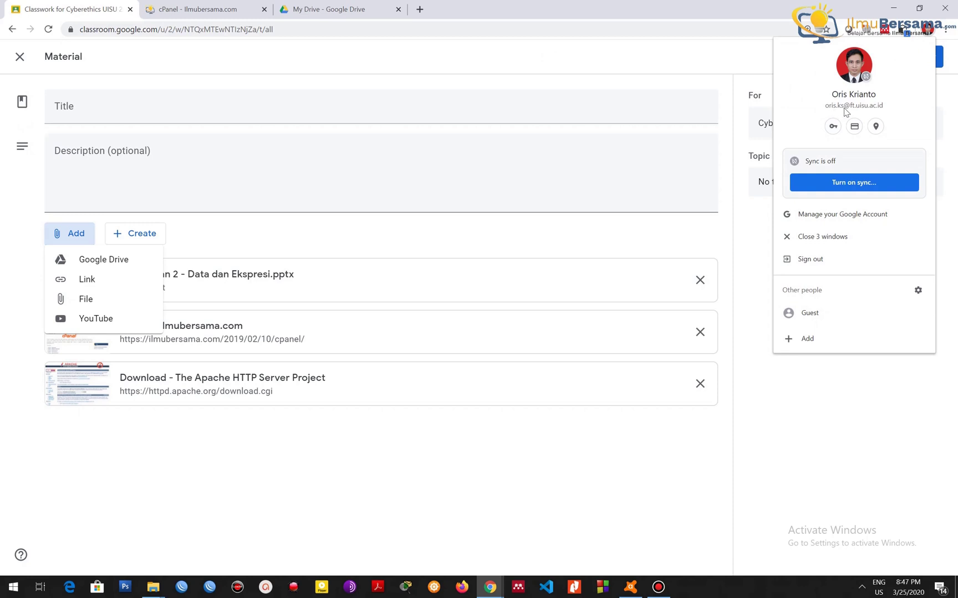
# - Return to Google Drive and open the ETIKA PROFESI folder inside BAHAN AJAR, under the shared hard-disk folder in My Drive
pyautogui.click(629, 46)
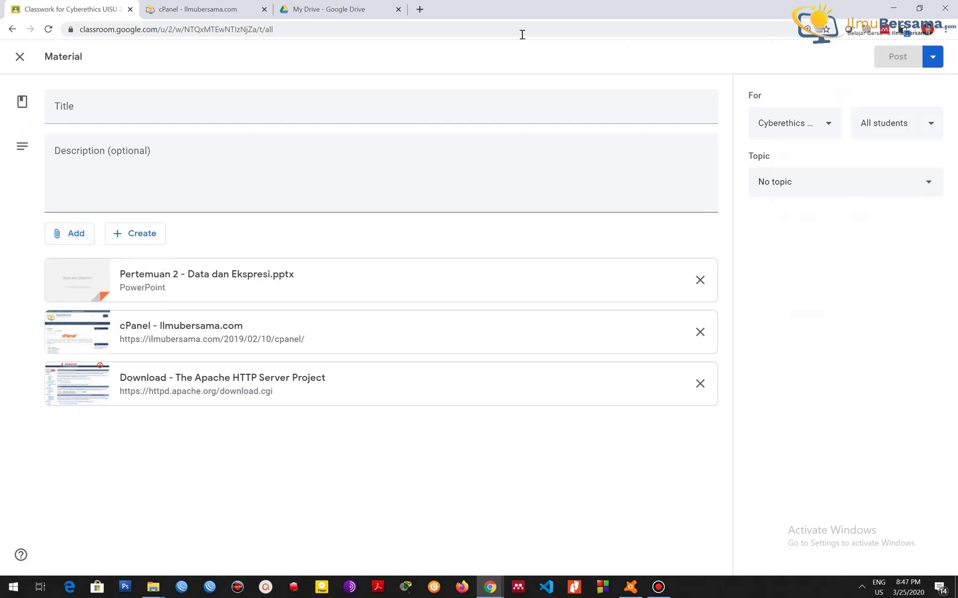
pyautogui.click(305, 7)
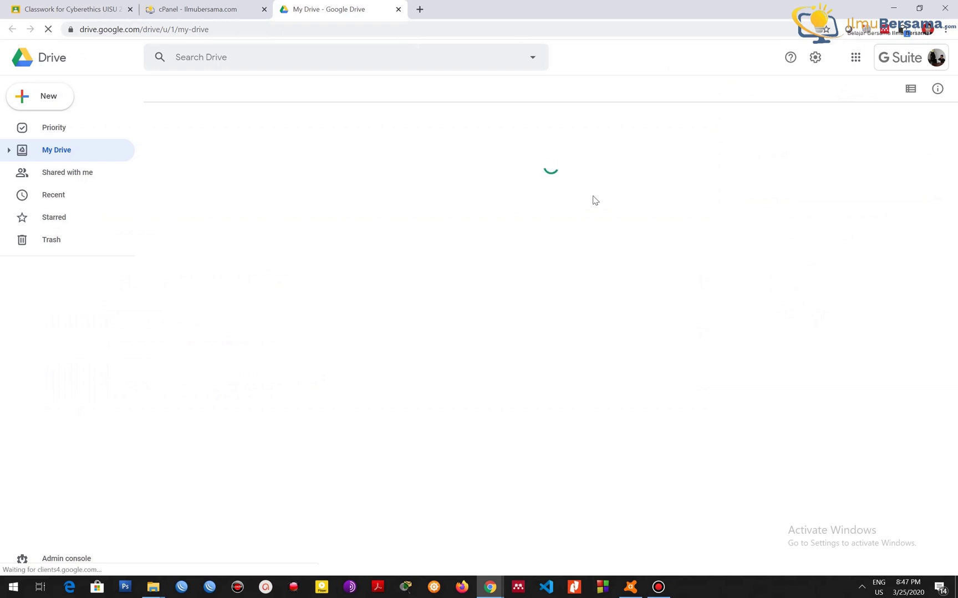
pyautogui.doubleClick(241, 159)
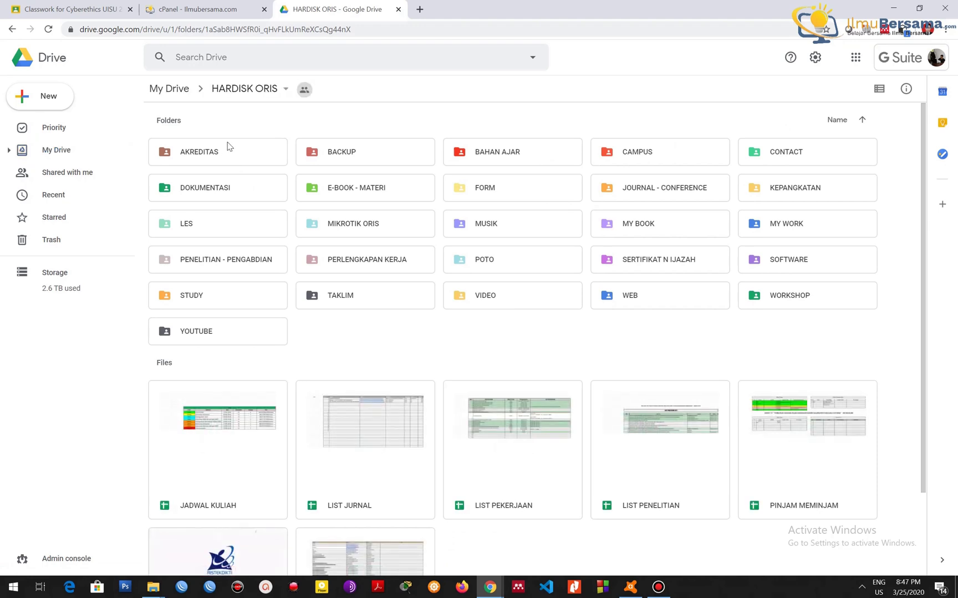
pyautogui.doubleClick(485, 159)
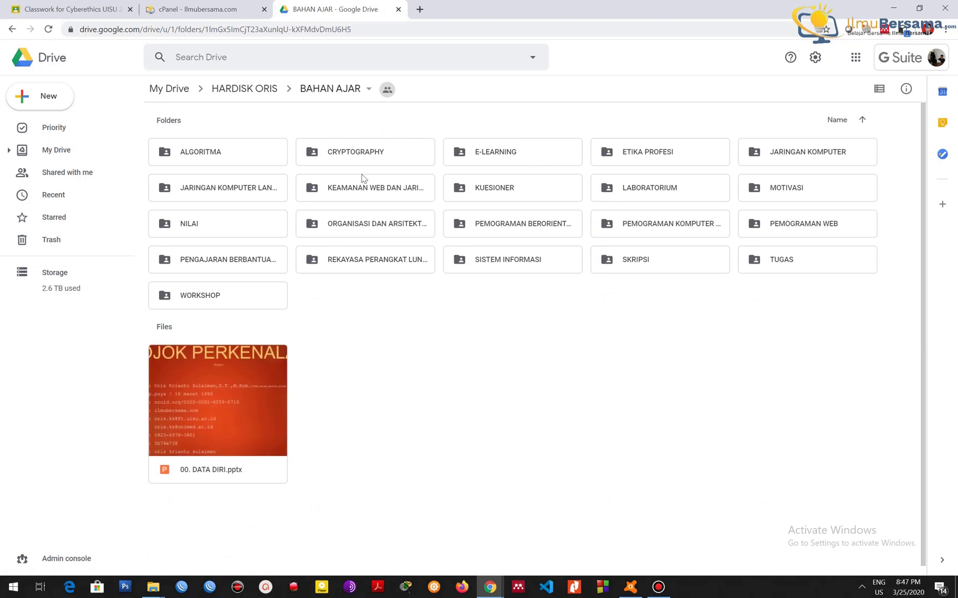
pyautogui.doubleClick(614, 157)
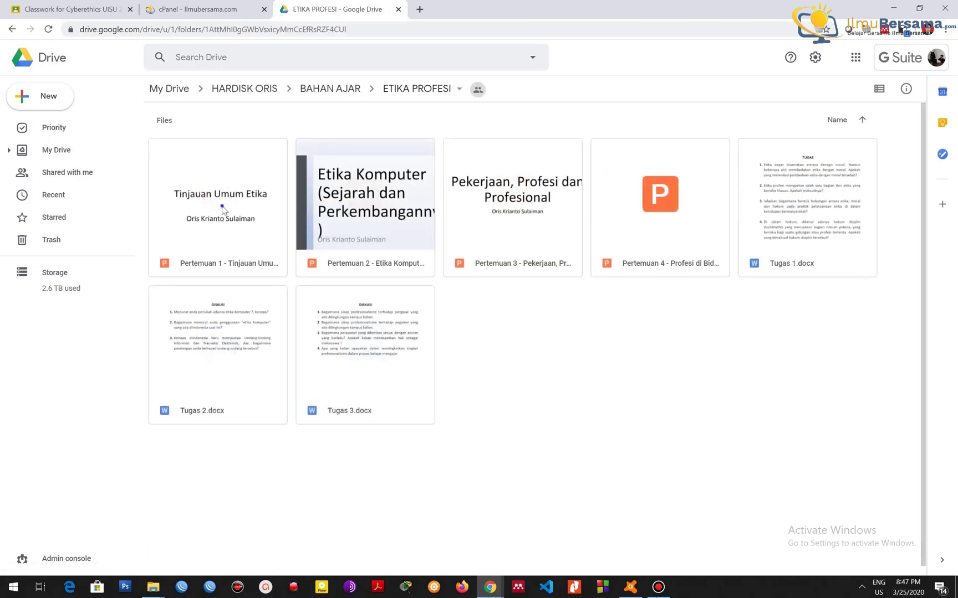
# - Save link sharing for Pertemuan 1 - Tinjauan Umum Etika.pptx as On - Public on the web, and copy its share link
pyautogui.rightClick(222, 210)
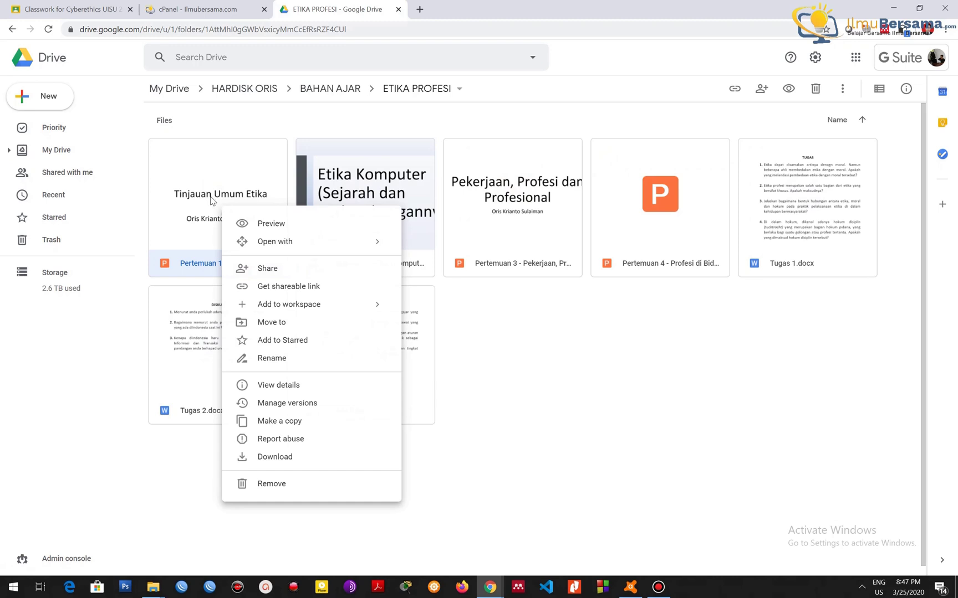
pyautogui.click(271, 269)
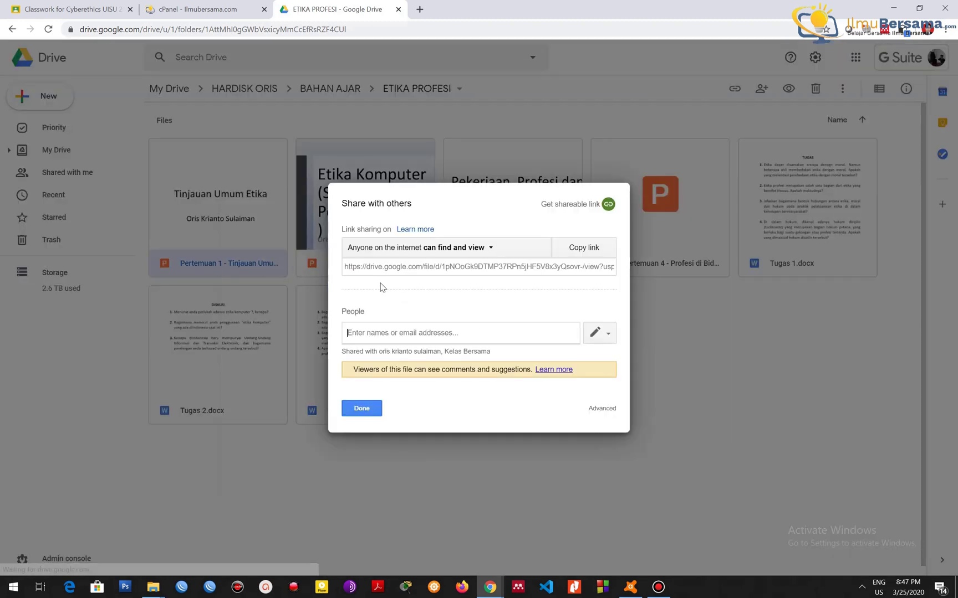
pyautogui.click(596, 410)
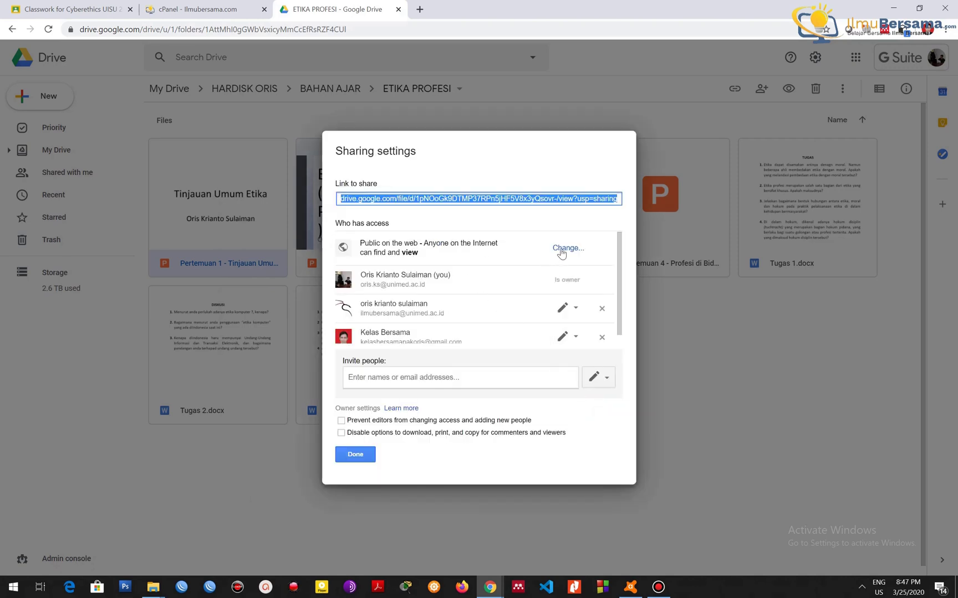
pyautogui.click(561, 252)
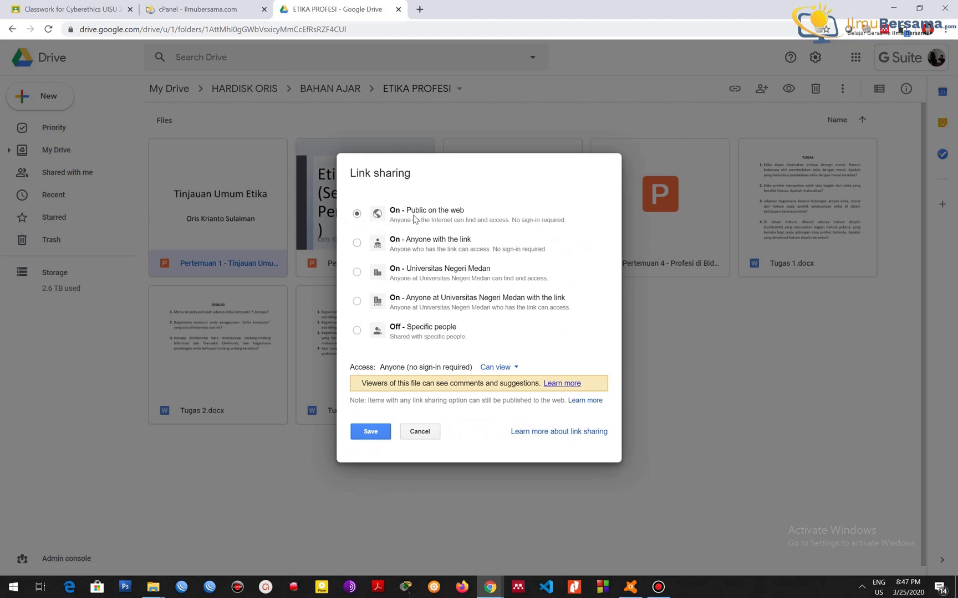
pyautogui.click(370, 431)
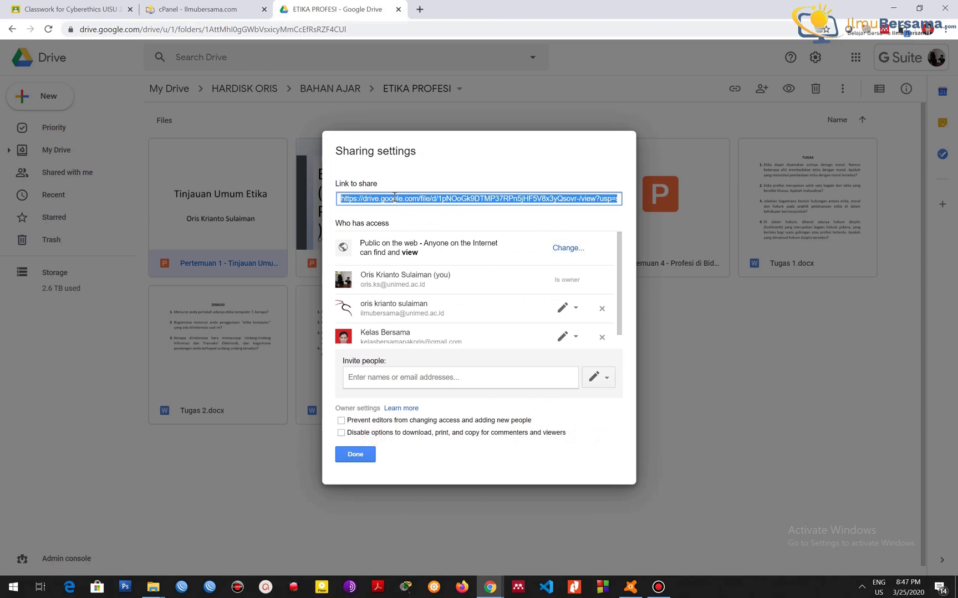
pyautogui.rightClick(394, 198)
pyautogui.click(410, 206)
# - Attach the copied Drive share link to the Classroom material draft as a link
pyautogui.click(83, 9)
pyautogui.click(76, 232)
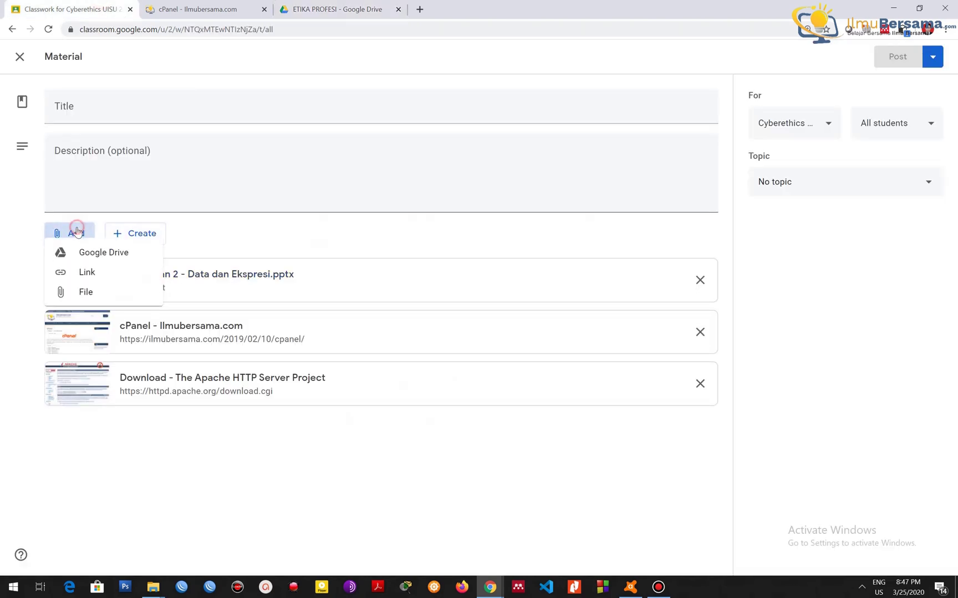
pyautogui.click(92, 278)
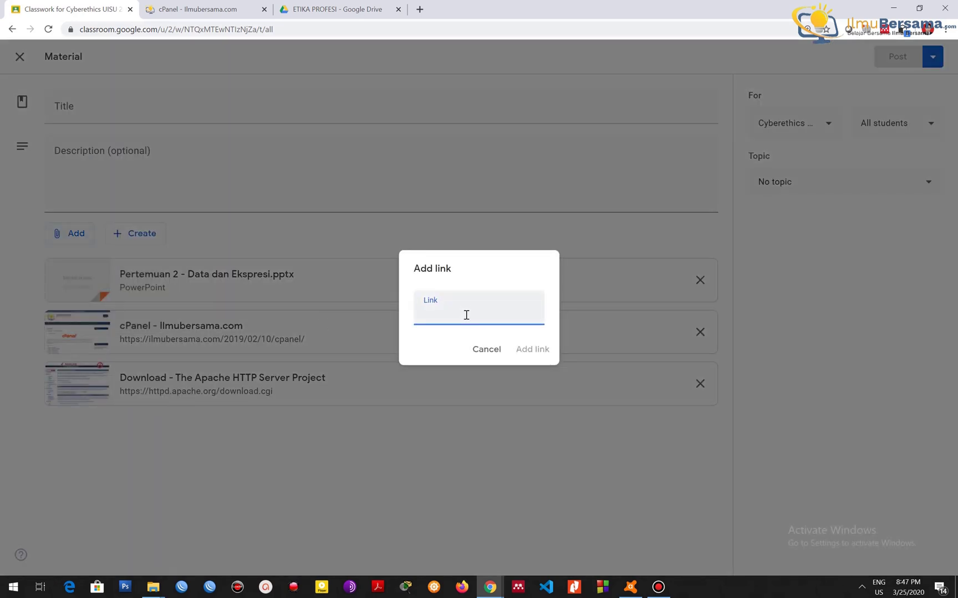
pyautogui.hotkey('ctrl', 'v')
pyautogui.click(533, 349)
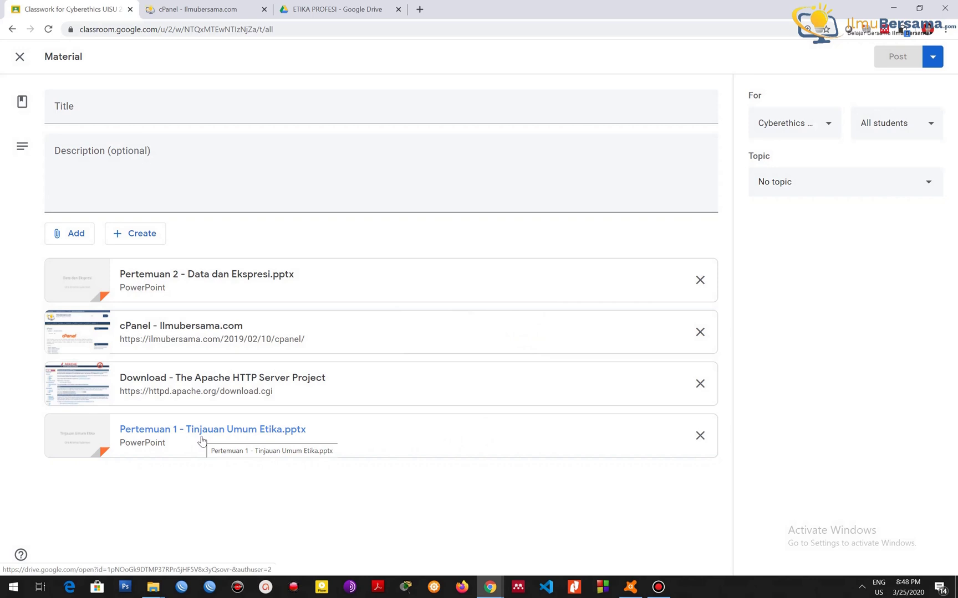
# - Start a file attachment from the device and browse to the work > BAHAN AJAR > 1. Etika Profesi folder on drive F
pyautogui.click(69, 234)
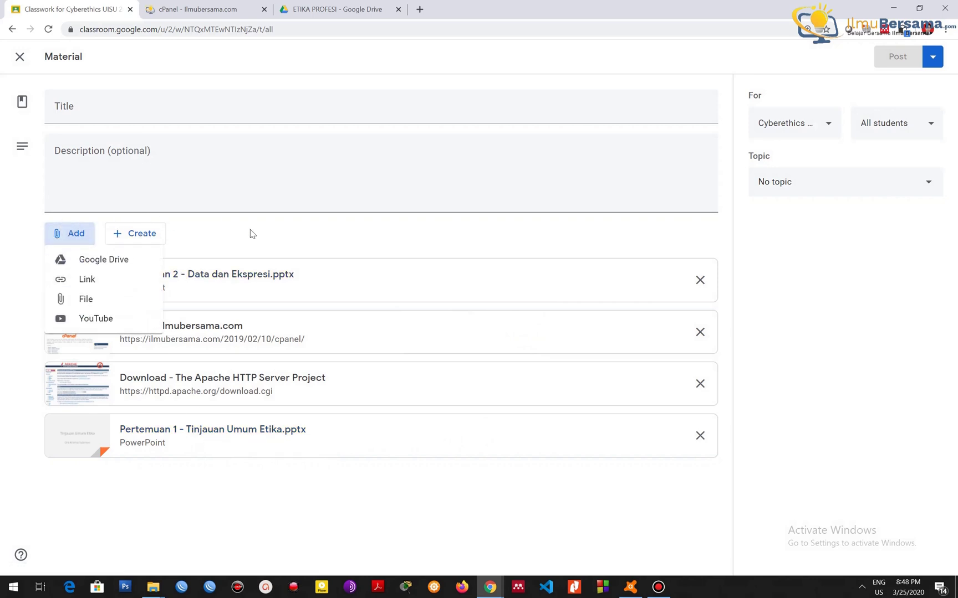
pyautogui.click(96, 300)
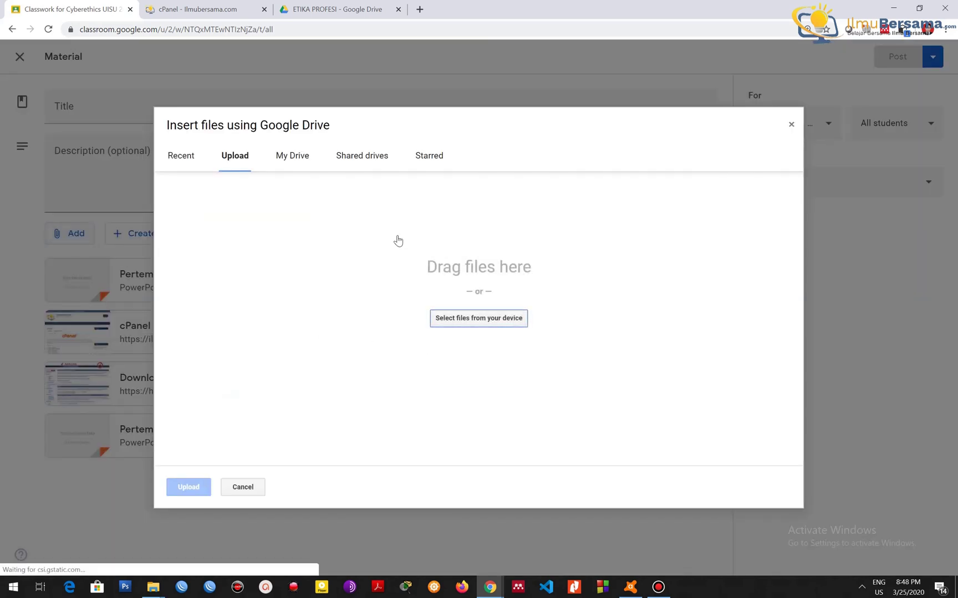
pyautogui.click(455, 324)
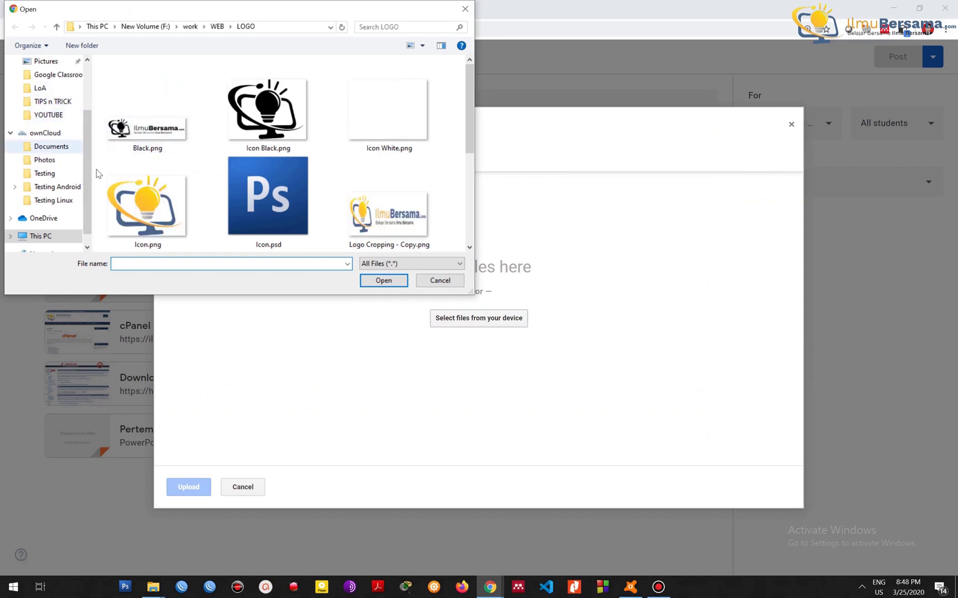
pyautogui.click(49, 116)
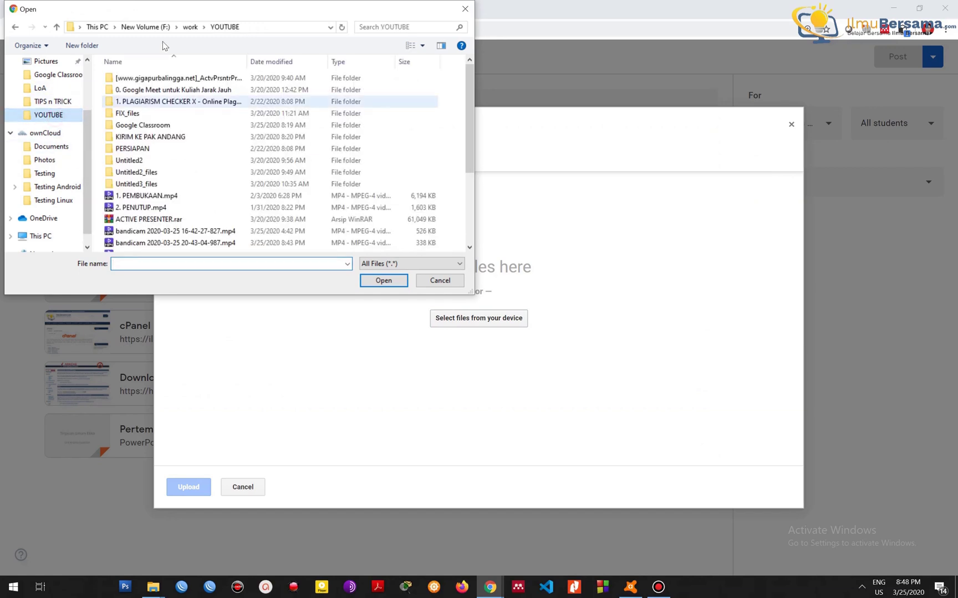
pyautogui.click(190, 27)
pyautogui.scroll(3, 167, 96)
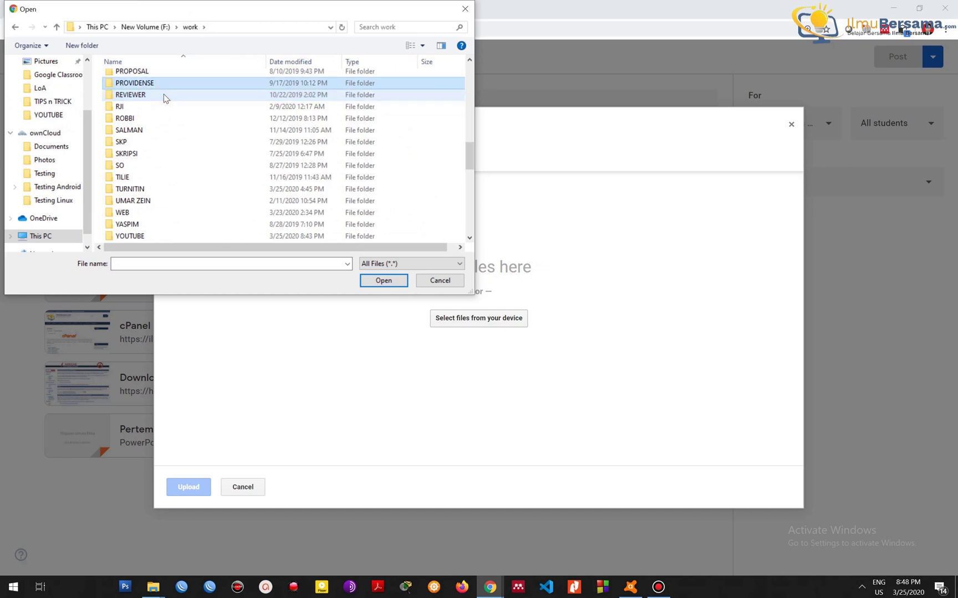
pyautogui.scroll(12, 164, 98)
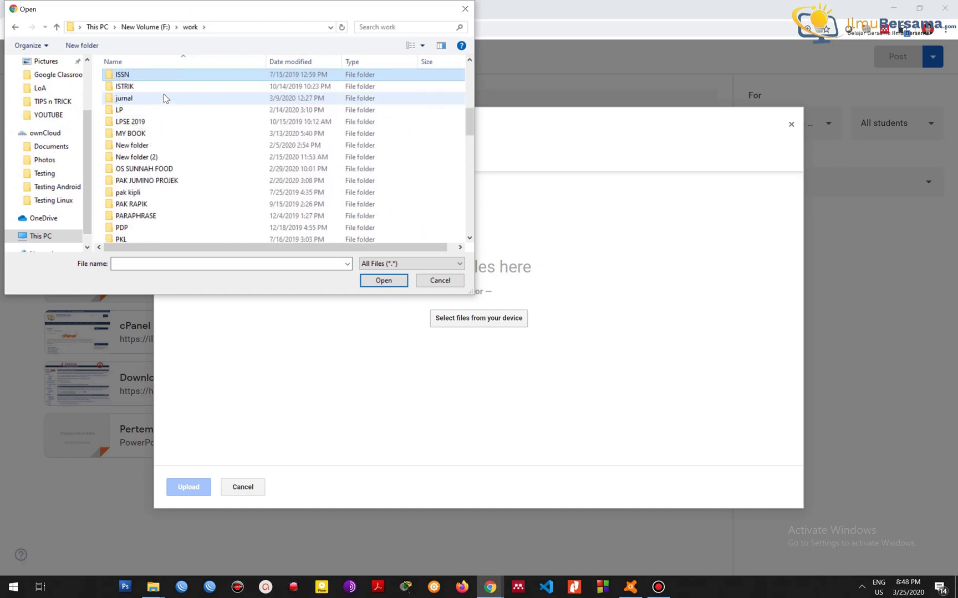
pyautogui.doubleClick(138, 74)
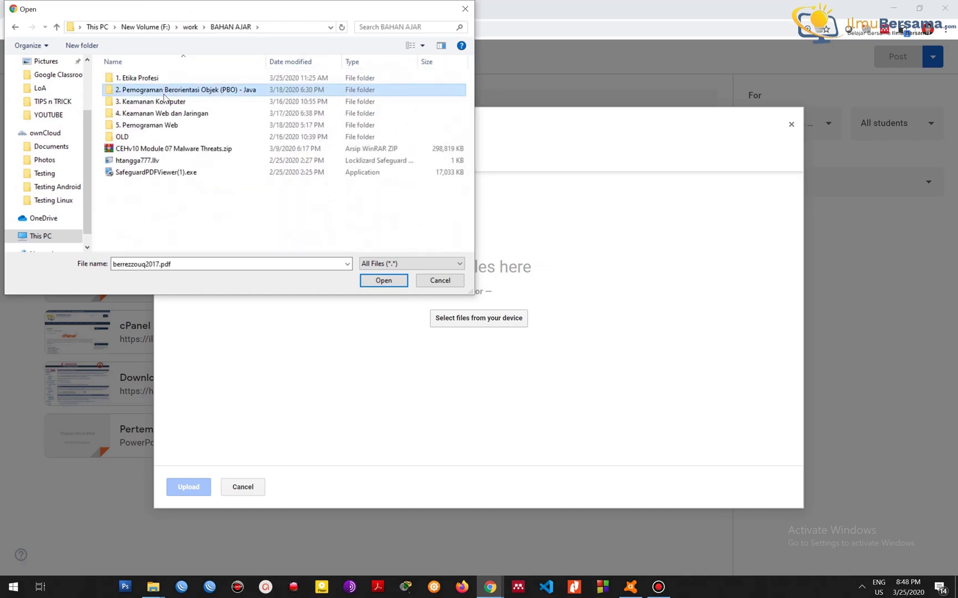
pyautogui.doubleClick(139, 75)
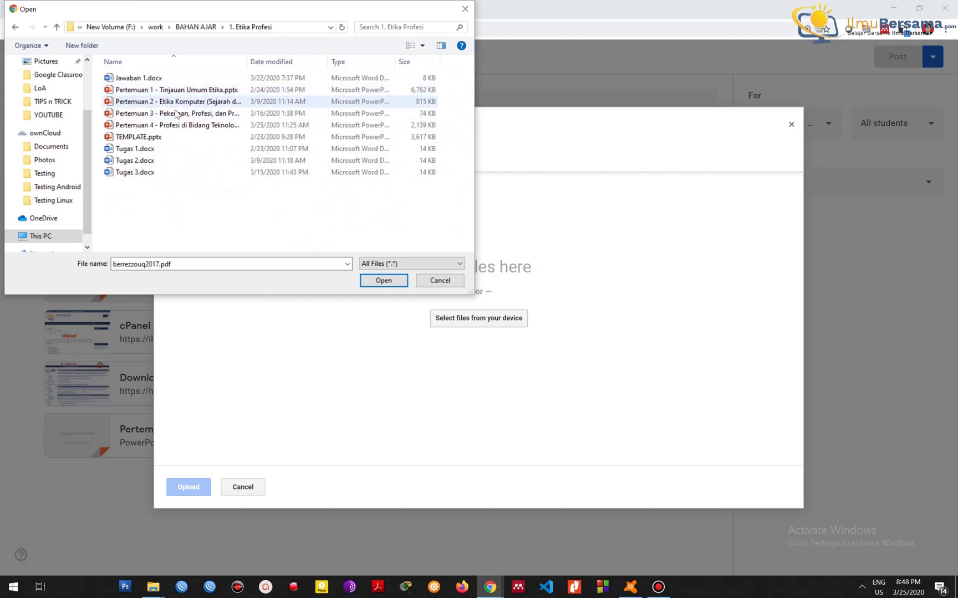
# - Choose Pertemuan 3 - Pekerjaan, Profesi, dan Profesional.pptx and upload it to the material
pyautogui.click(176, 114)
pyautogui.click(381, 278)
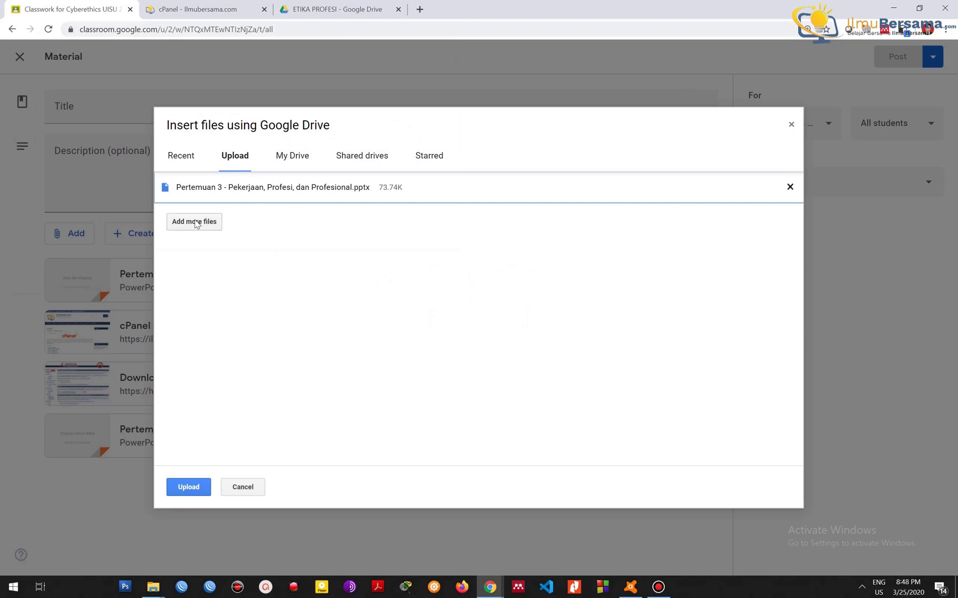
pyautogui.click(189, 486)
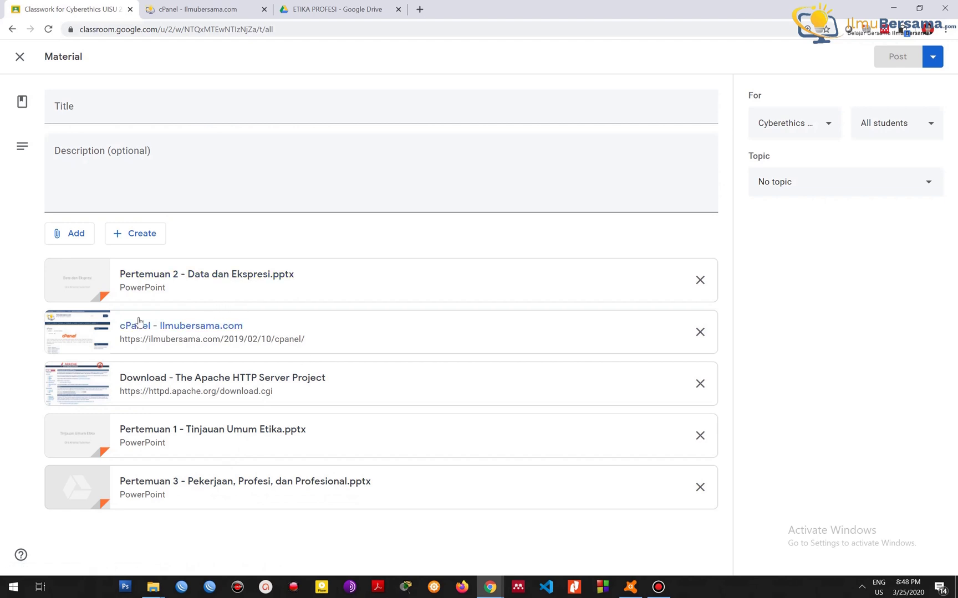
# - Search YouTube for "motivasi kuliah" from the material's attachment options and attach the video UNTUK KAMU YANG SEDANG BERJUANG (Video Motivasi)
pyautogui.click(71, 241)
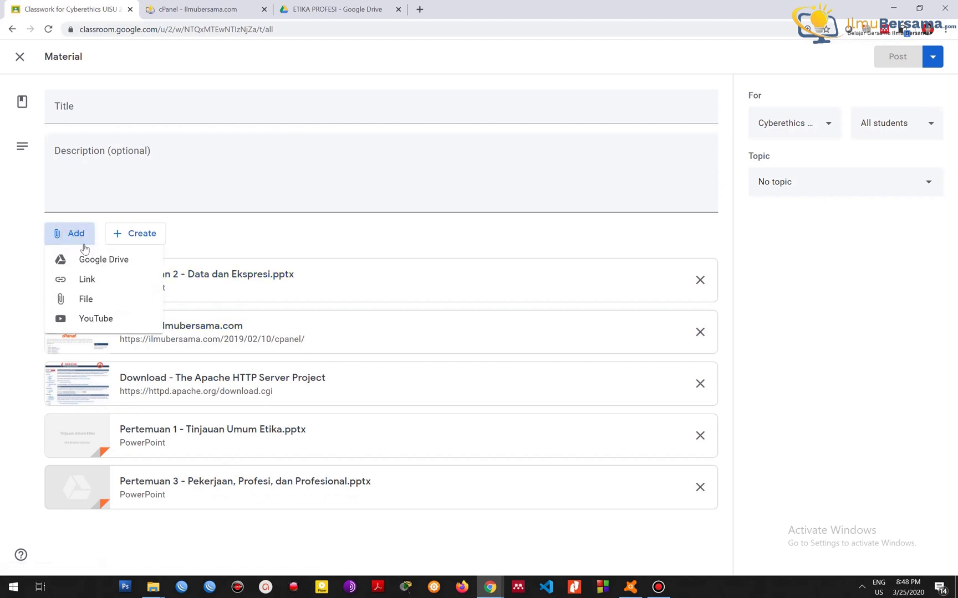
pyautogui.click(92, 321)
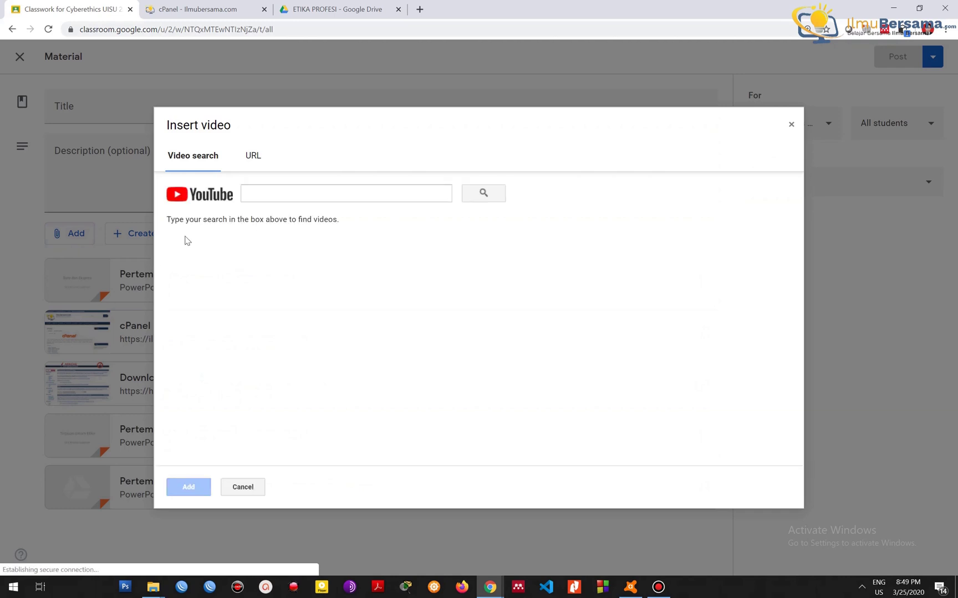
pyautogui.click(286, 196)
pyautogui.write('motivasi kuliah')
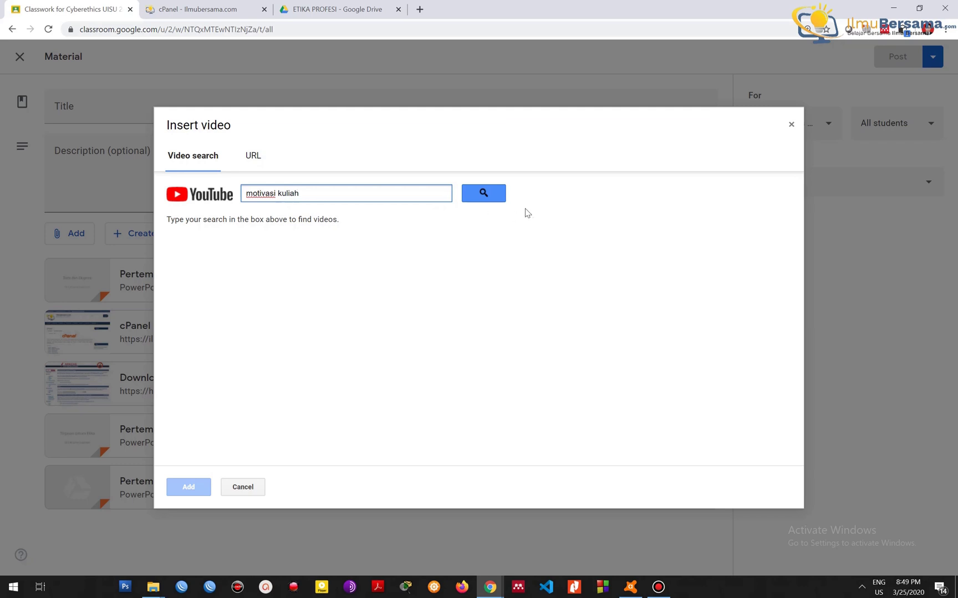
pyautogui.click(484, 193)
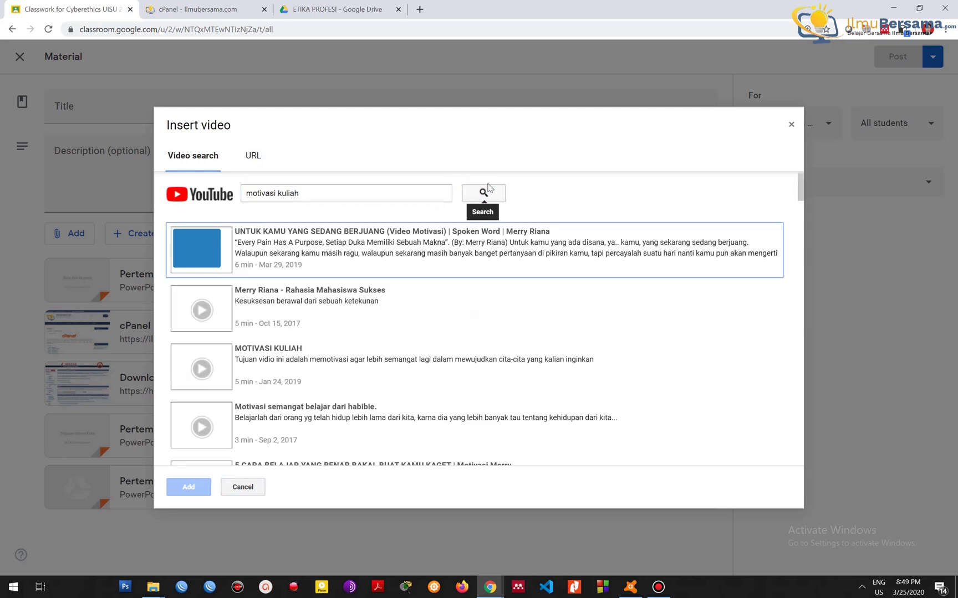
pyautogui.click(345, 256)
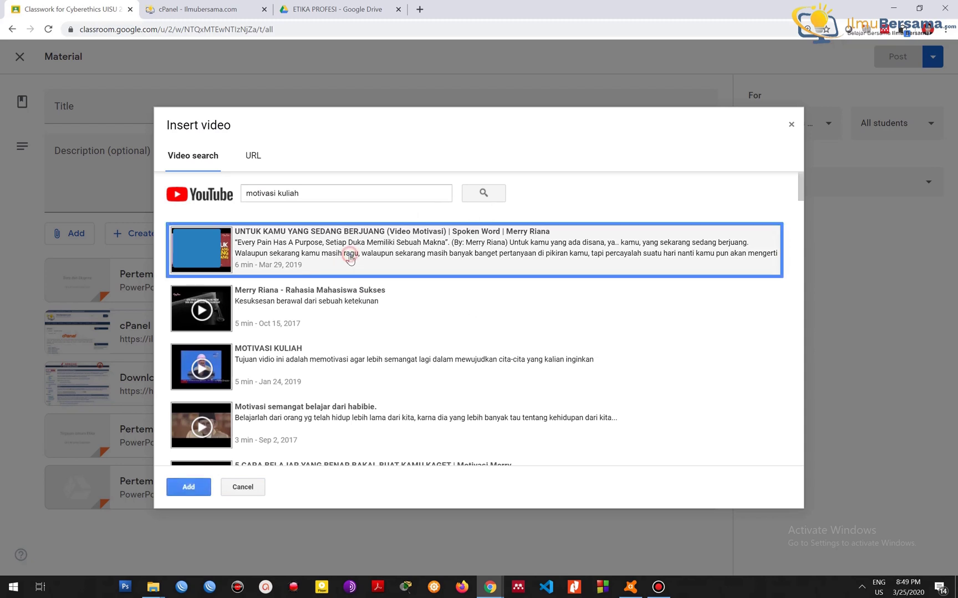
pyautogui.click(191, 488)
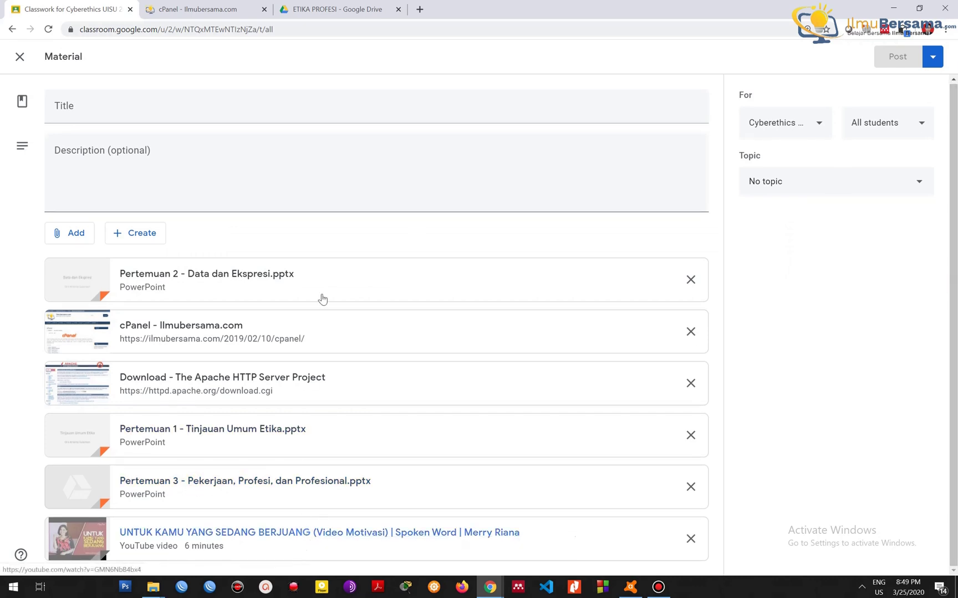
# - Open youtube.com in a new browser tab, search for "motivasi hidup sukses" and open the video ORANG SUKSES VS ORANG GAGAL
pyautogui.click(420, 9)
pyautogui.write('youtube.com')
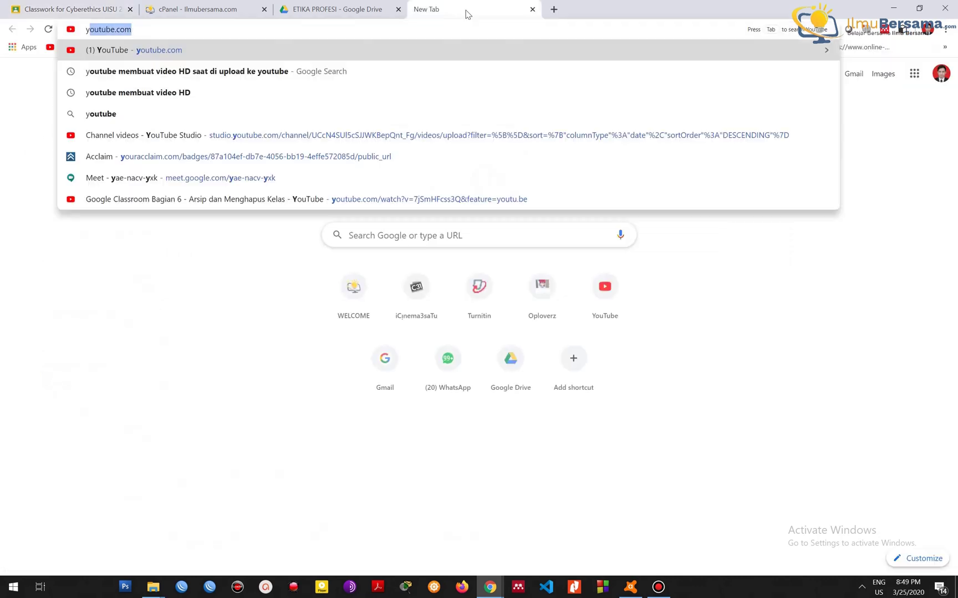
pyautogui.press('Return')
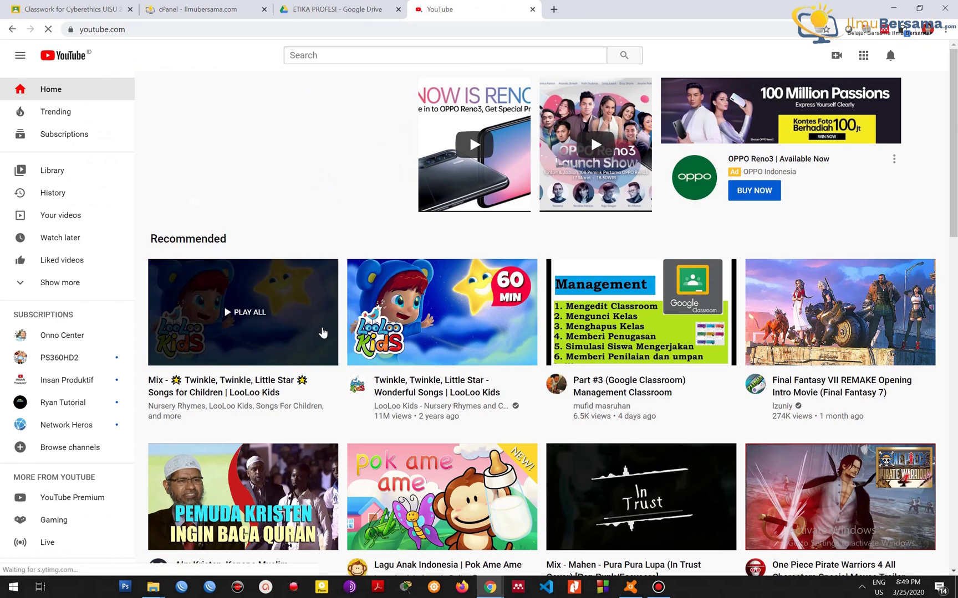
pyautogui.click(450, 57)
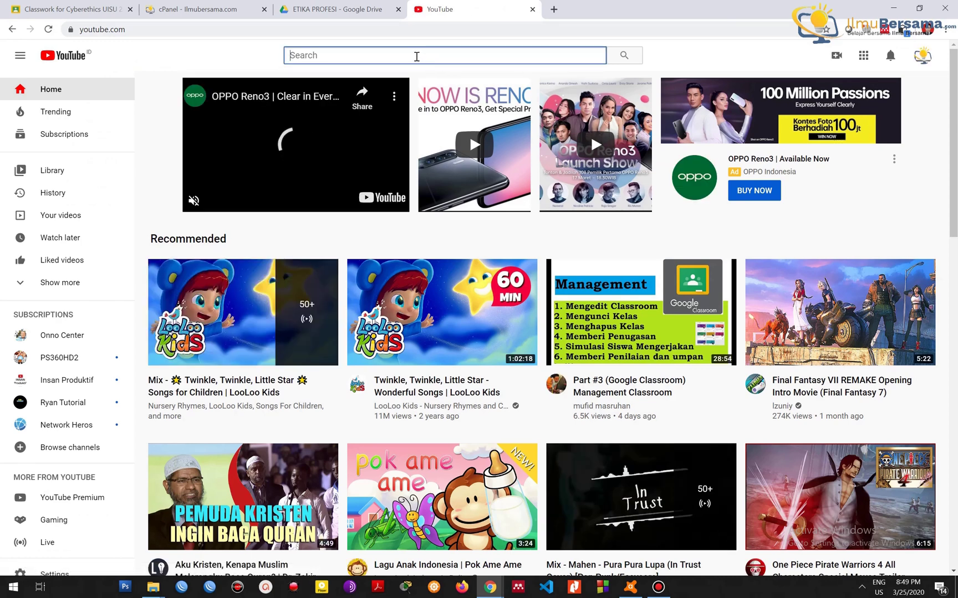
pyautogui.write('motivasi')
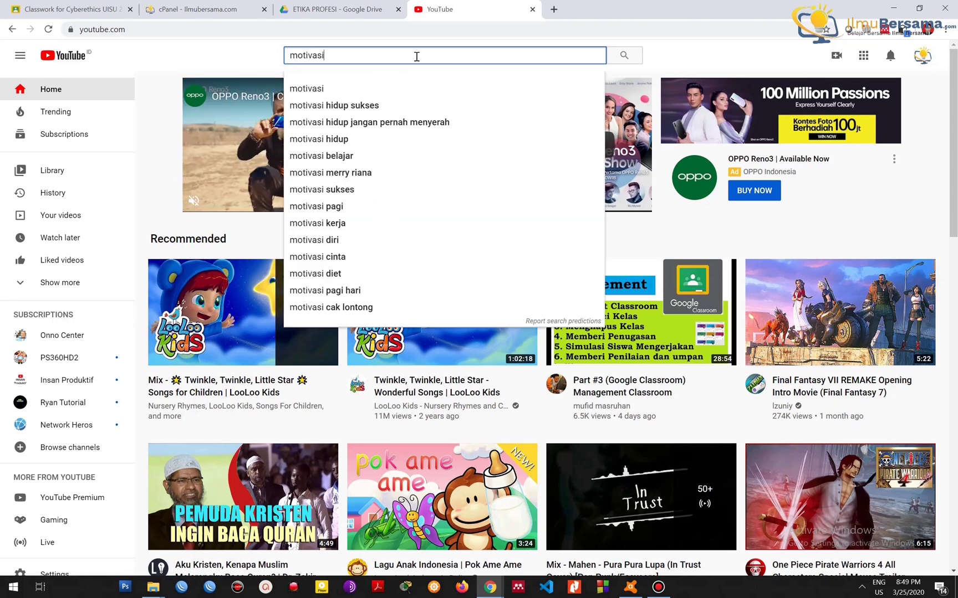
pyautogui.write(' hidup sukses')
pyautogui.press('Return')
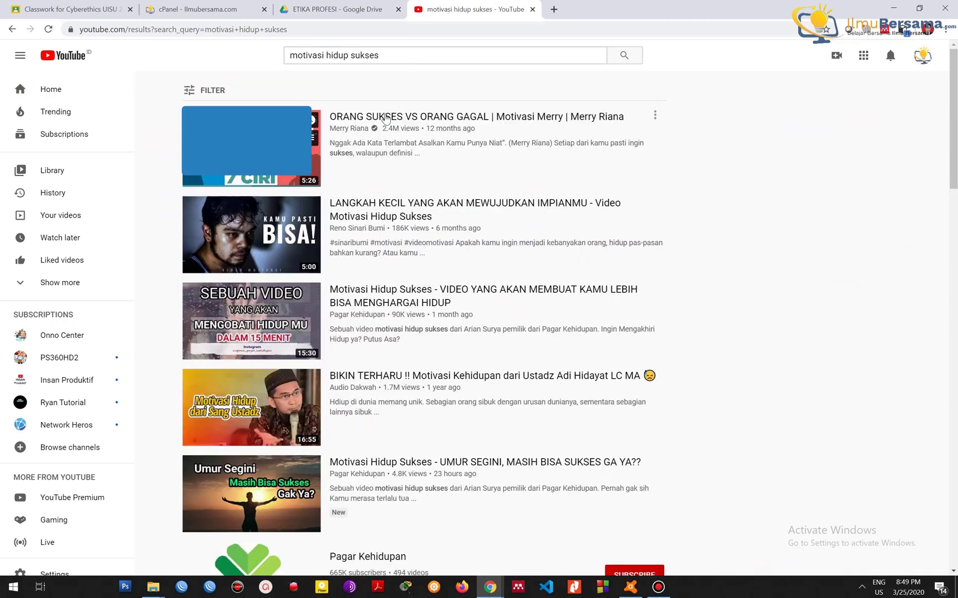
pyautogui.click(390, 115)
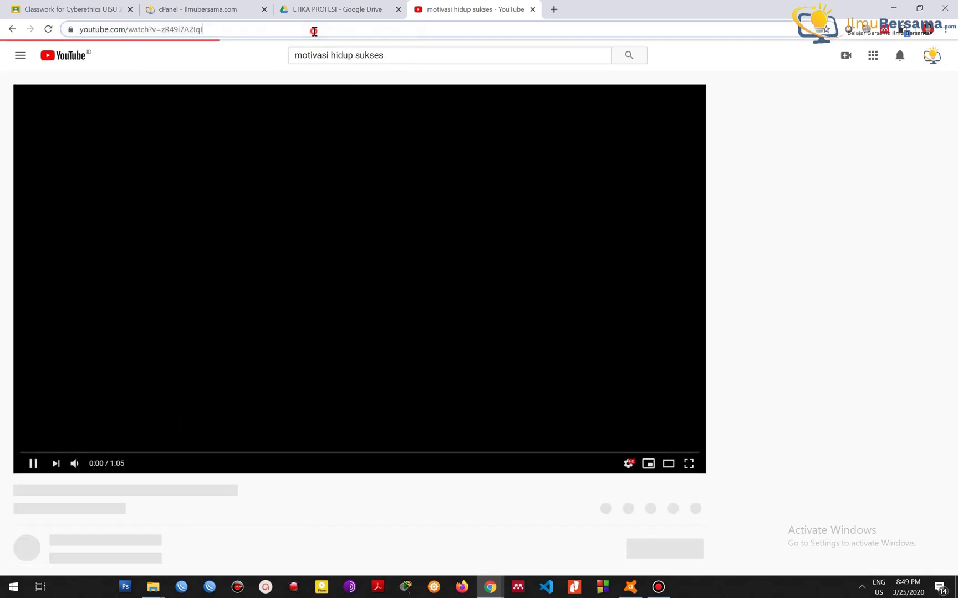
# - Copy the URL of the open YouTube video, pause its playback and return to the Cyberethics material in Google Classroom
pyautogui.click(313, 29)
pyautogui.hotkey('ctrl', 'c')
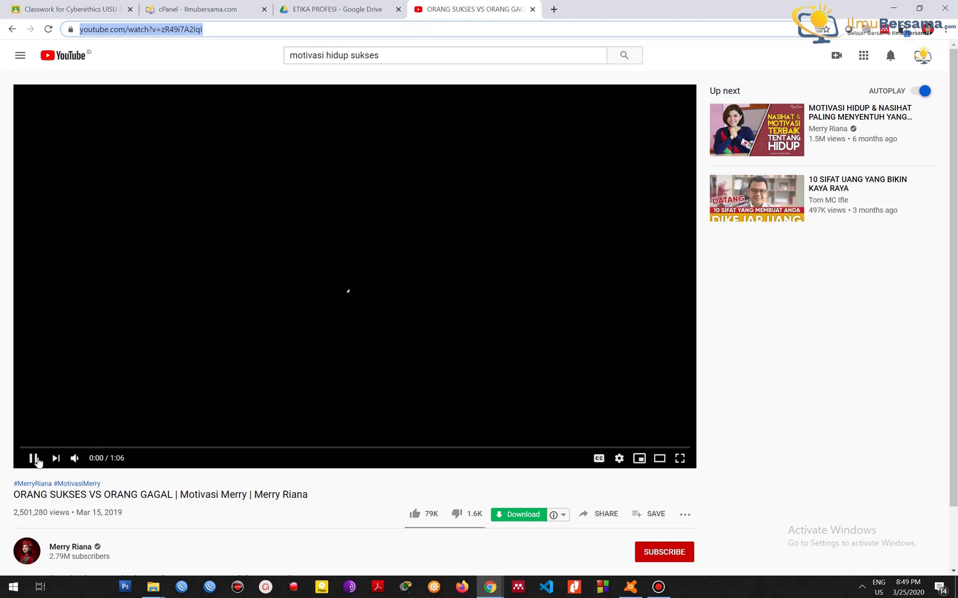
pyautogui.click(32, 458)
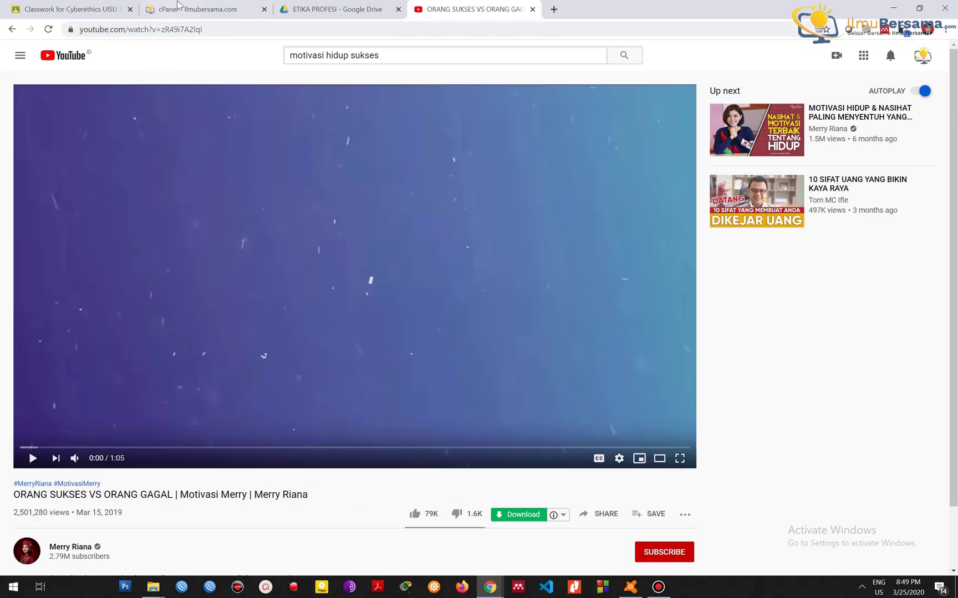
pyautogui.click(178, 5)
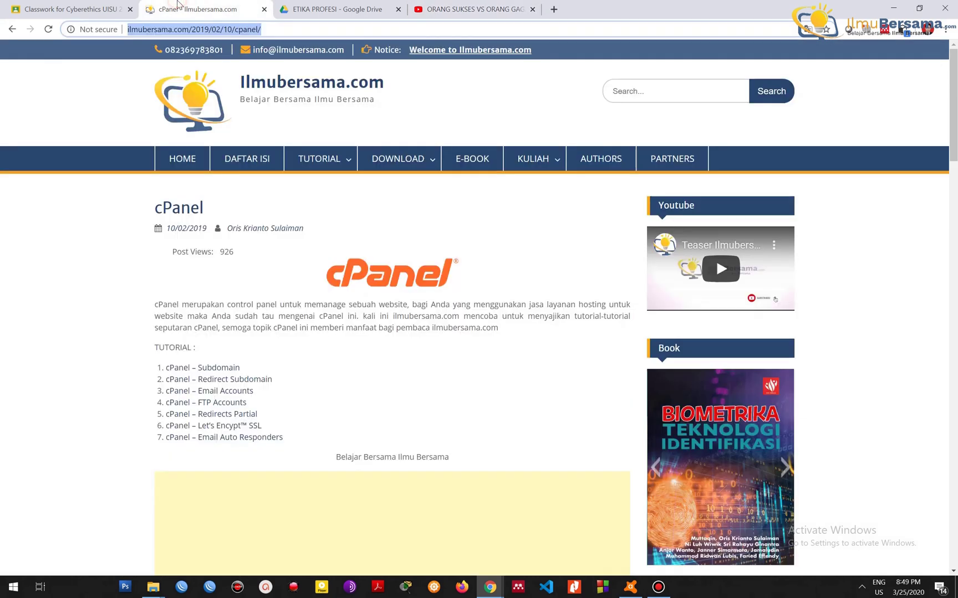
pyautogui.click(104, 7)
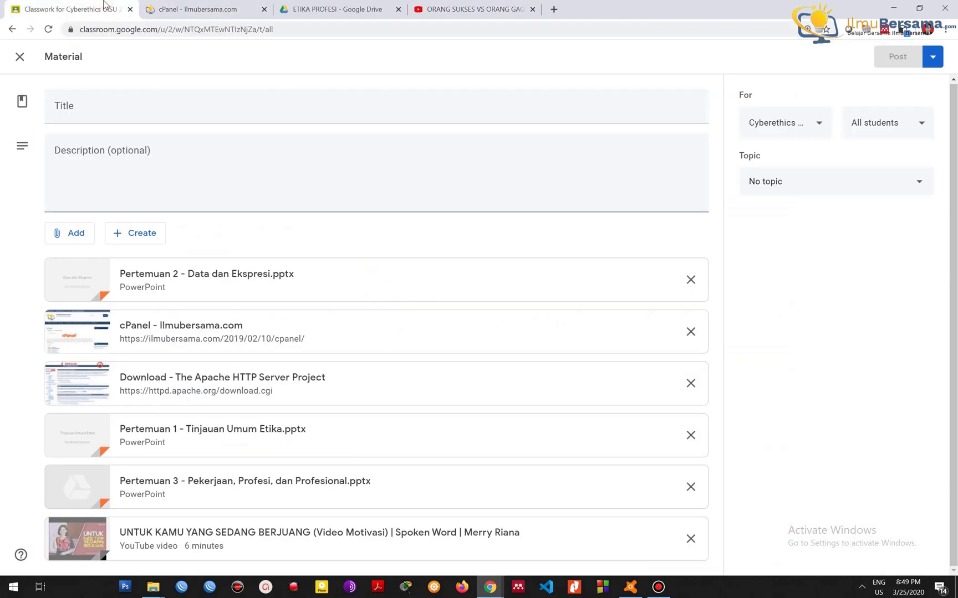
# - Attach the YouTube video ORANG SUKSES VS ORANG GAGAL to the material by inserting its copied URL
pyautogui.click(81, 232)
pyautogui.click(108, 317)
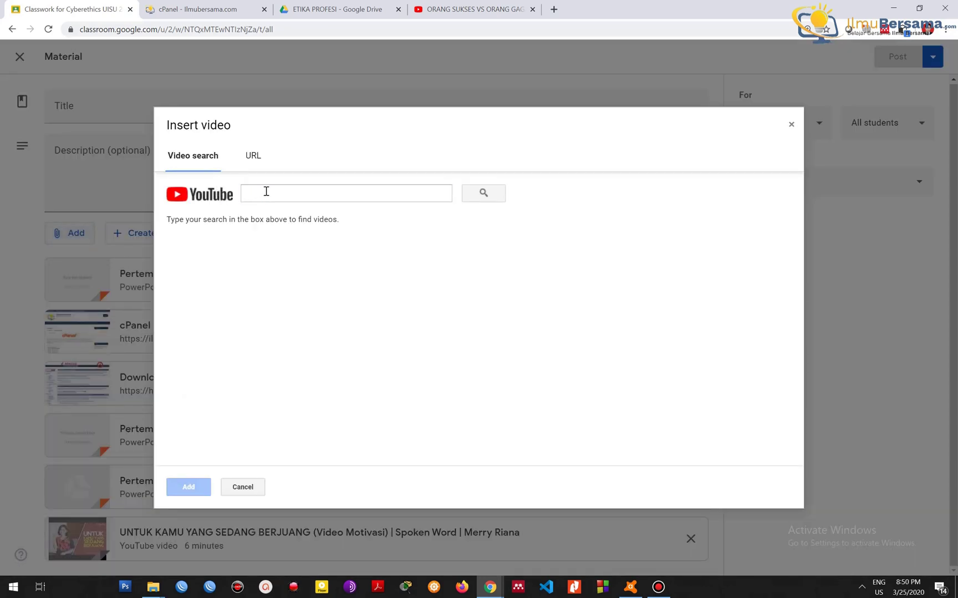
pyautogui.click(252, 156)
pyautogui.hotkey('ctrl', 'v')
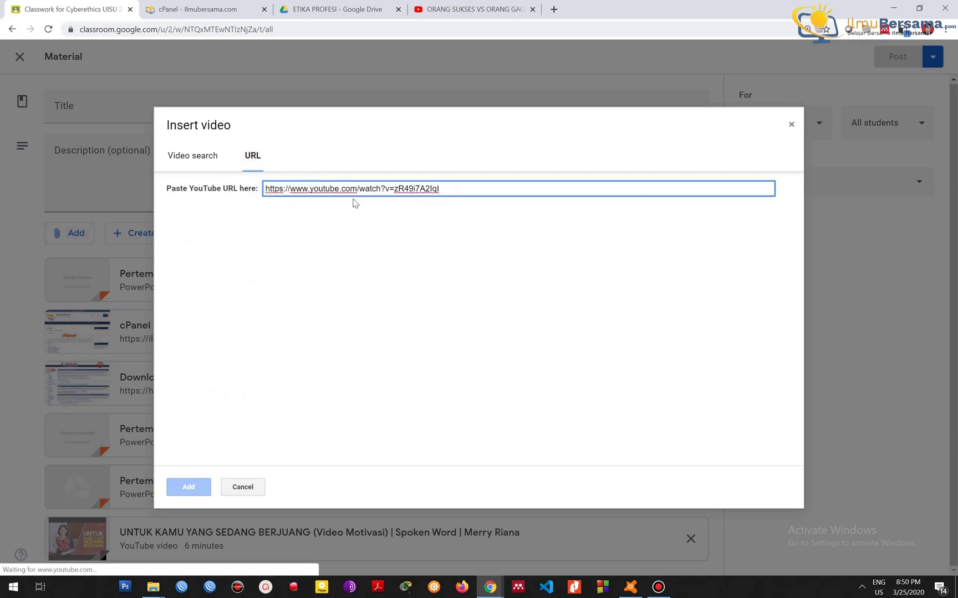
pyautogui.click(177, 487)
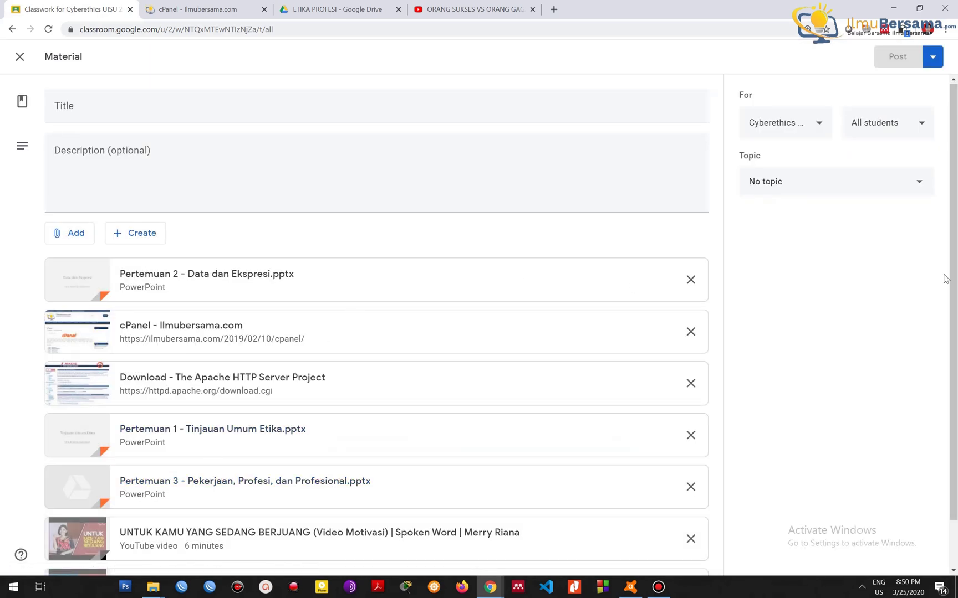
pyautogui.moveTo(953, 324); pyautogui.dragTo(956, 369)
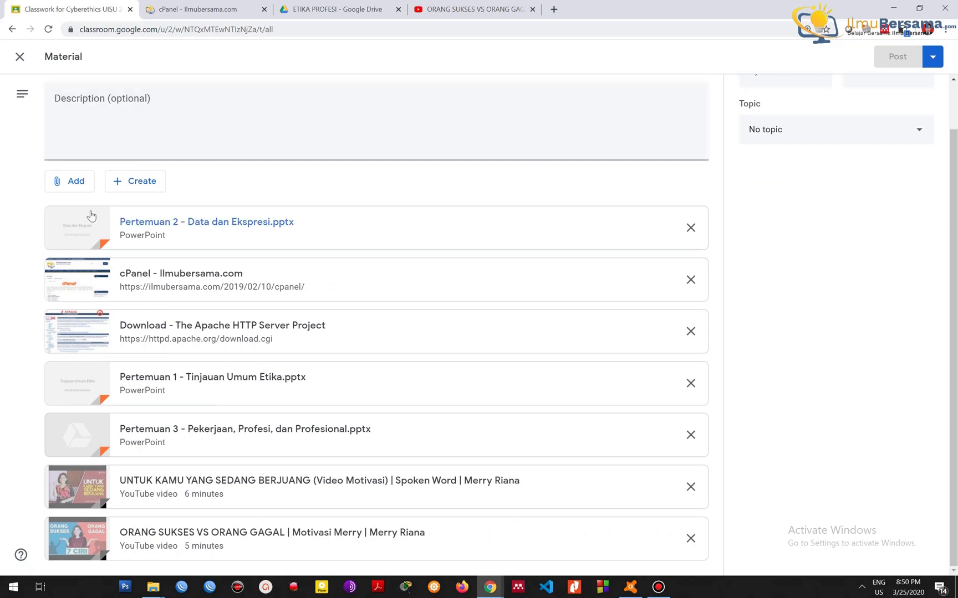
# - Review the material's attachment options and switch to the cPanel page on Ilmubersama.com
pyautogui.click(76, 185)
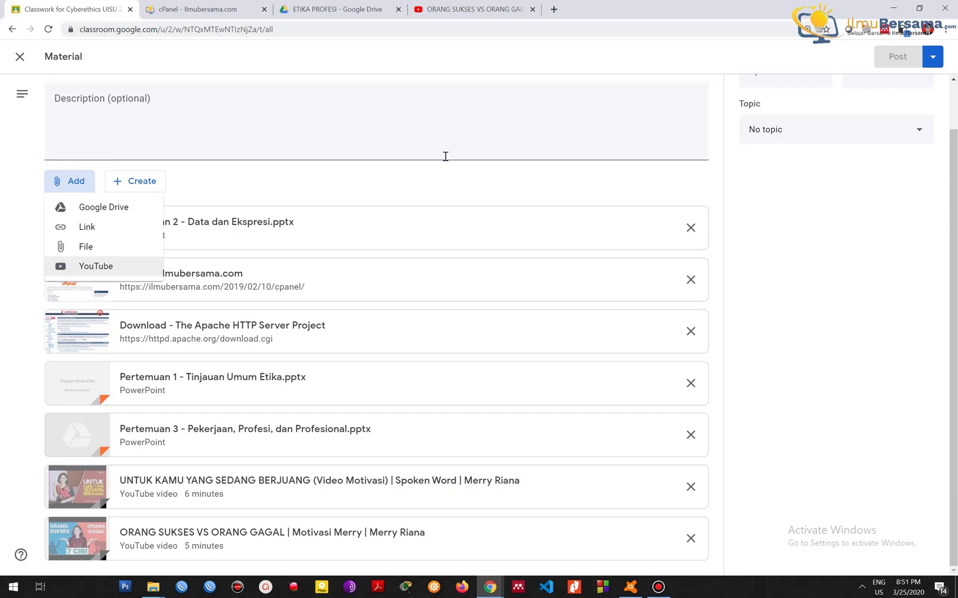
pyautogui.click(180, 7)
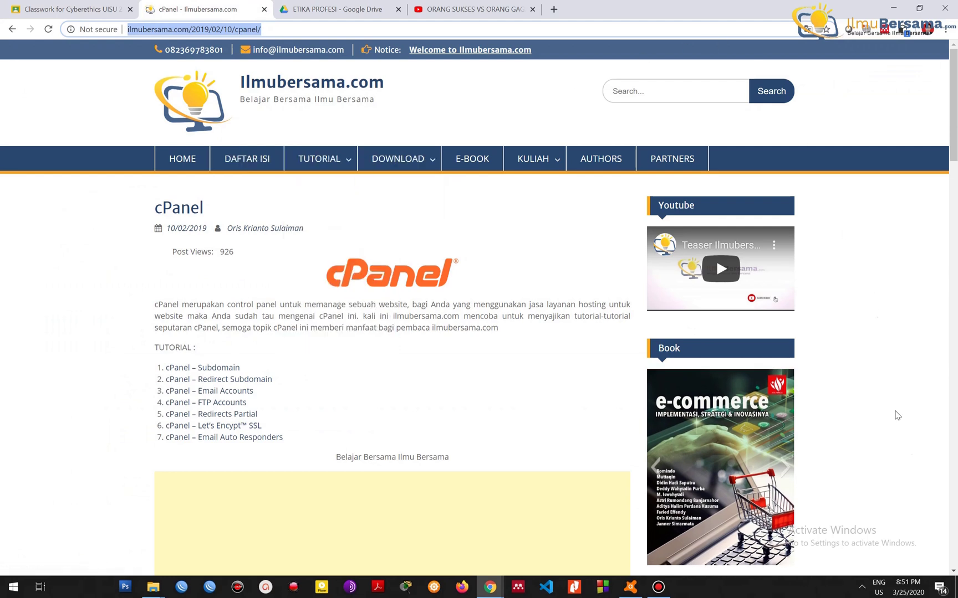